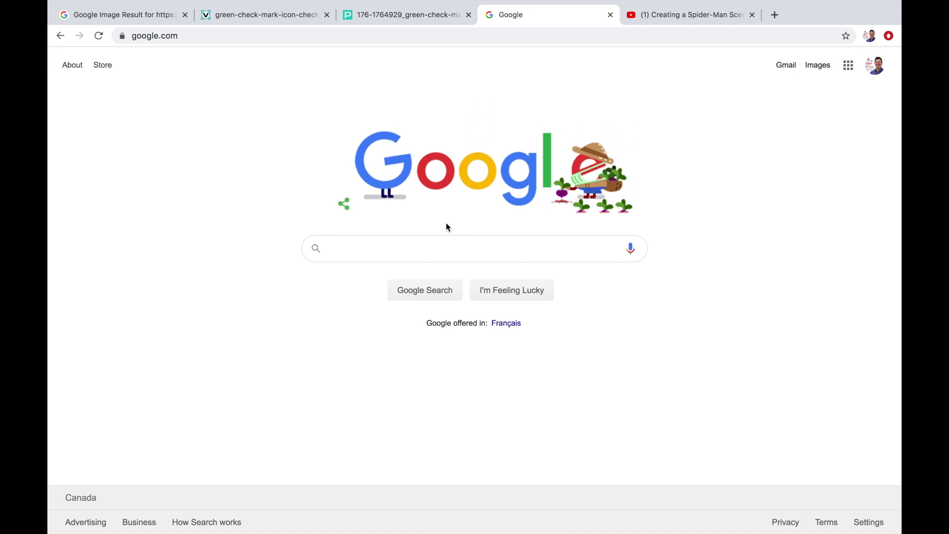
Step: Search Google for 'yahoo finance' and open the Yahoo Finance site from the results
left_click(410, 249)
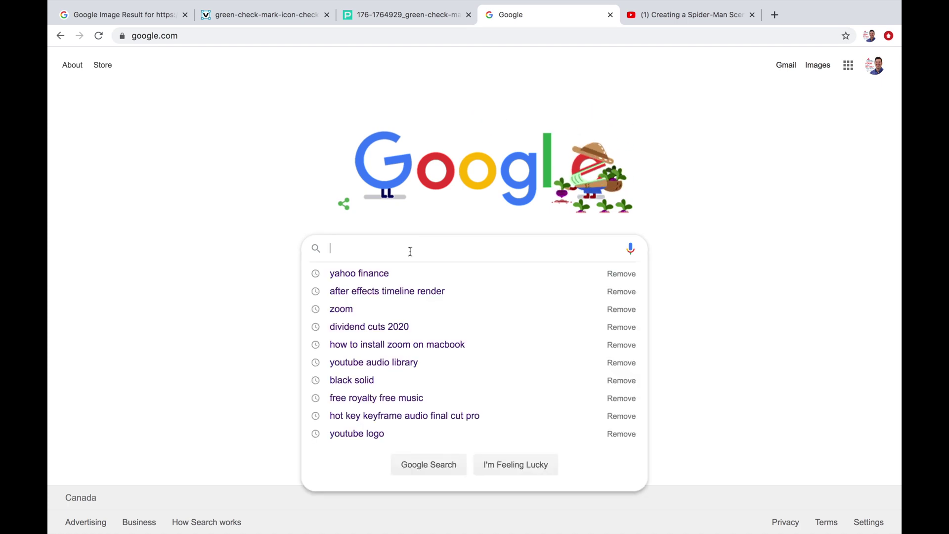
type("yahoo ")
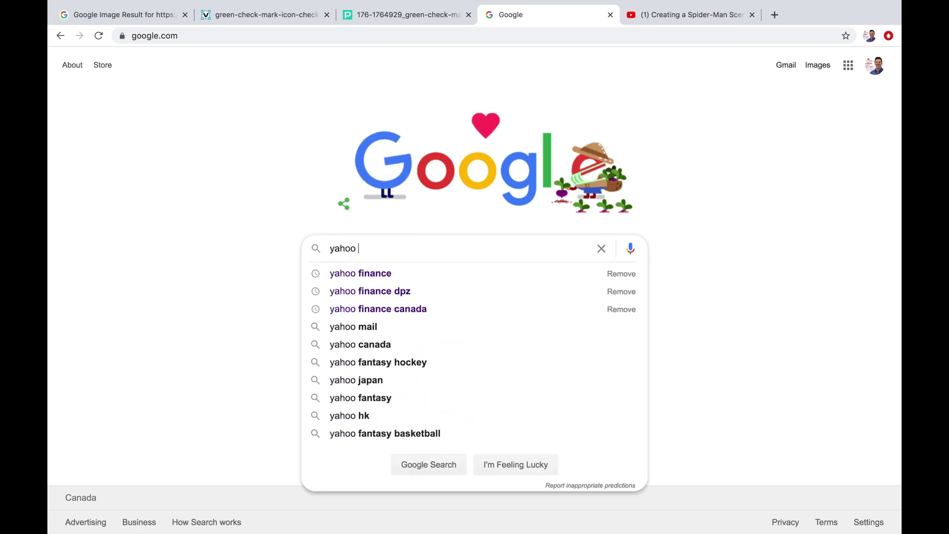
type("finance")
key("Return")
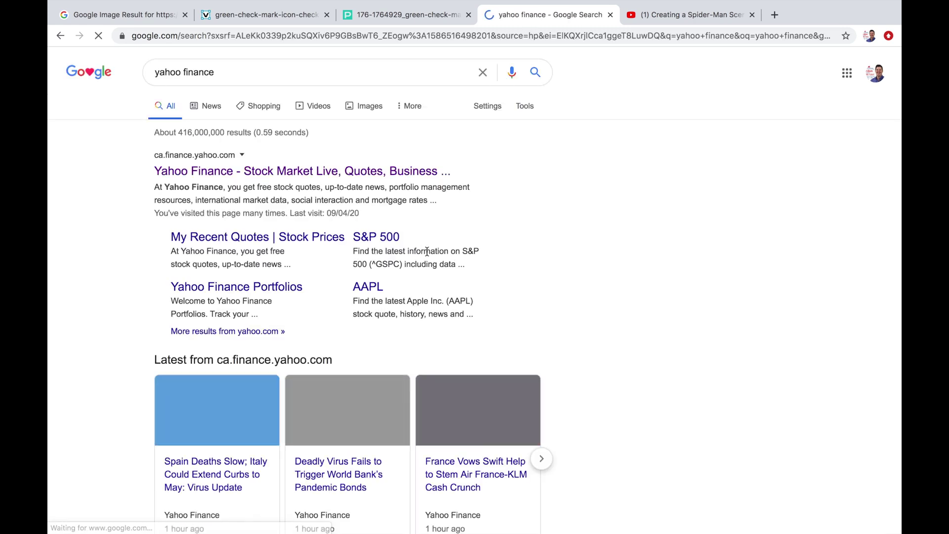
left_click(379, 174)
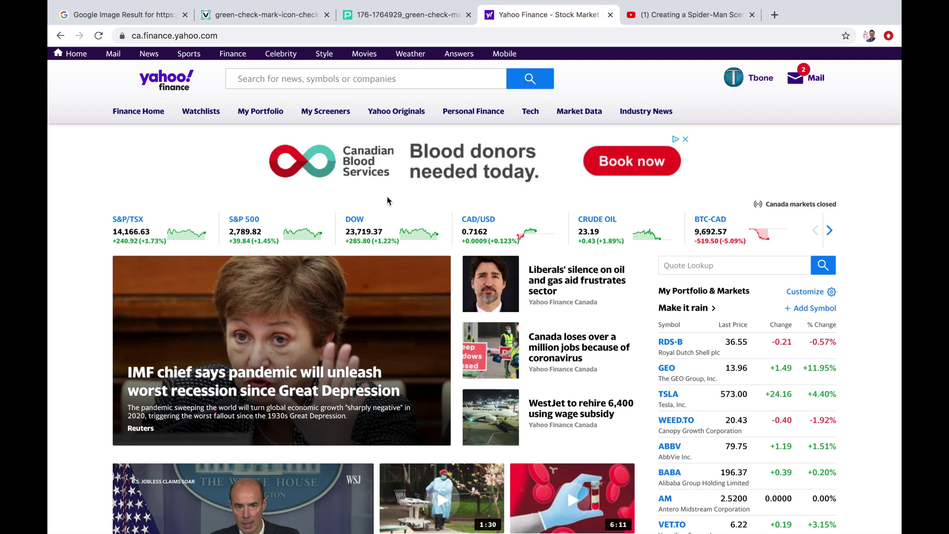
Step: From My Portfolios, start a new portfolio named 'Dividend Sweet Sweet Cash Maker'
mouse_move(351, 113)
mouse_move(245, 111)
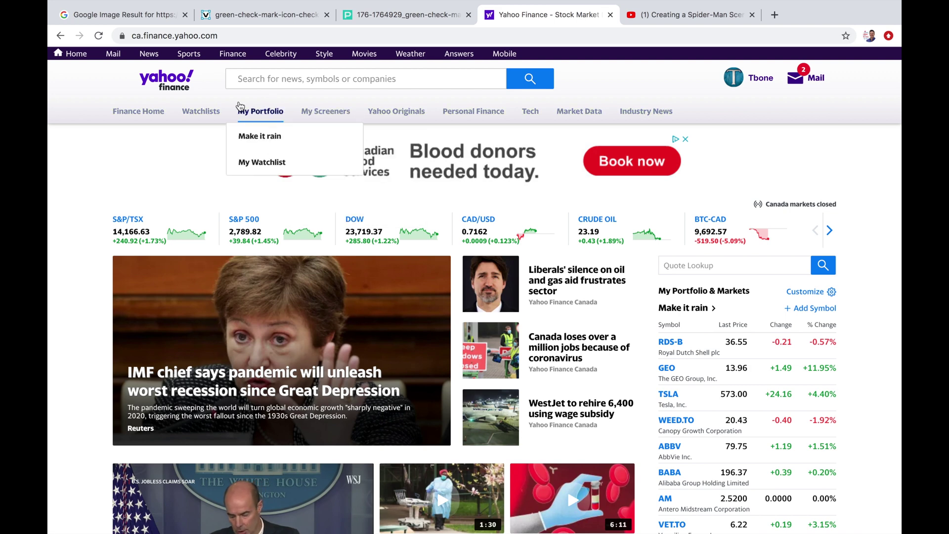
left_click(255, 116)
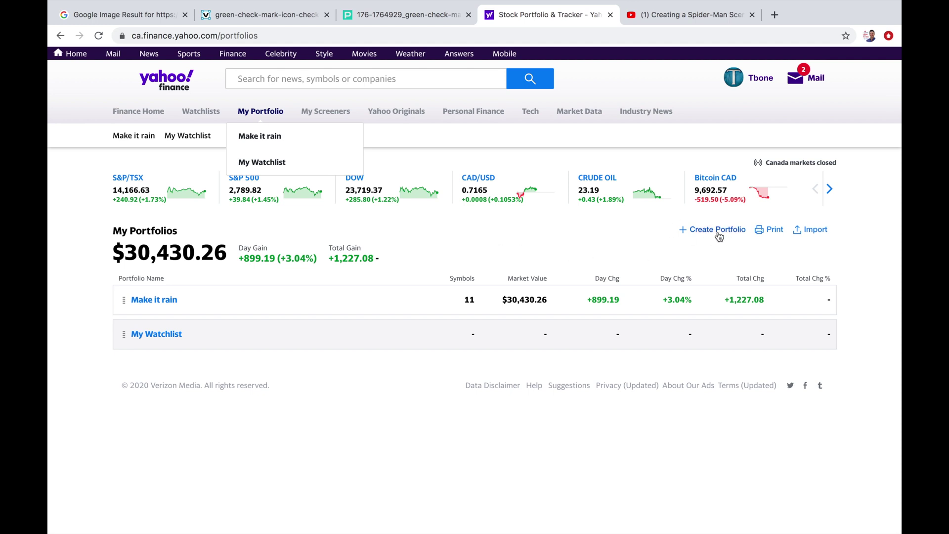
left_click(718, 230)
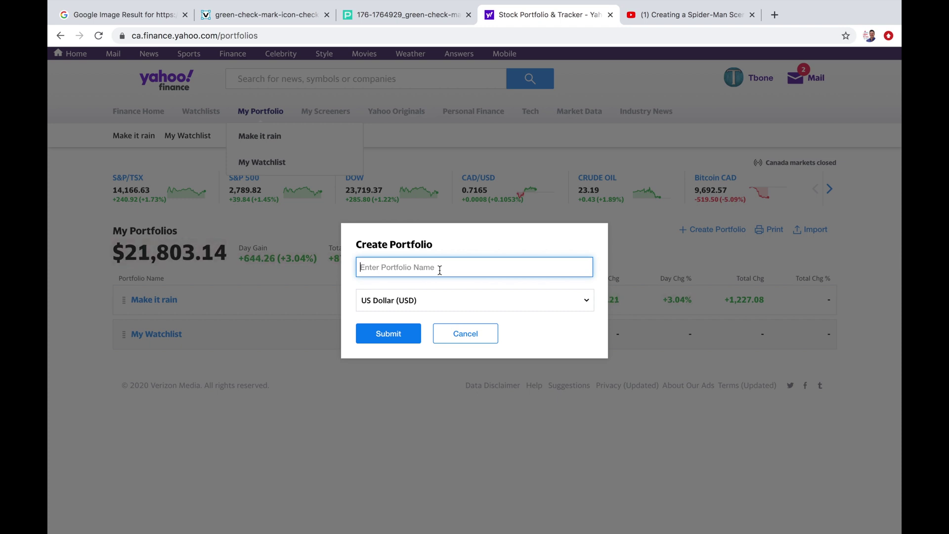
type("Dividend Sweet sweet cash maker")
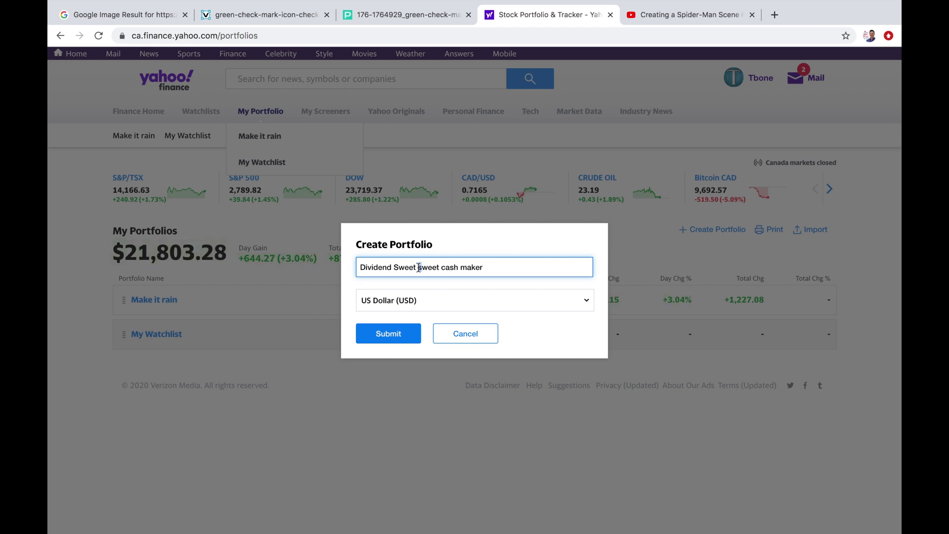
key("Delete")
type("S")
left_click_drag(445, 267, 442, 268)
type("C")
left_click_drag(470, 267, 464, 267)
type("M")
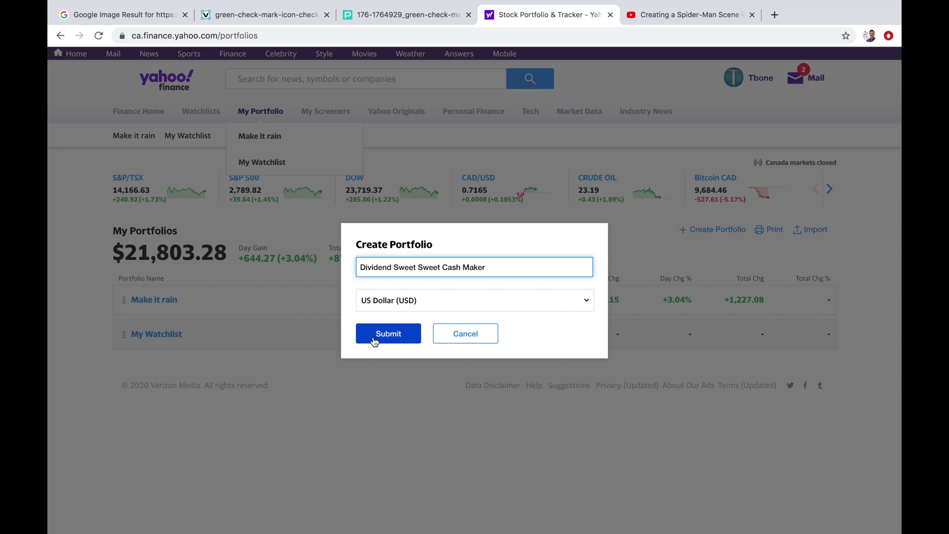
Step: Keep US Dollar (USD) as the portfolio currency and submit the new portfolio
left_click(581, 309)
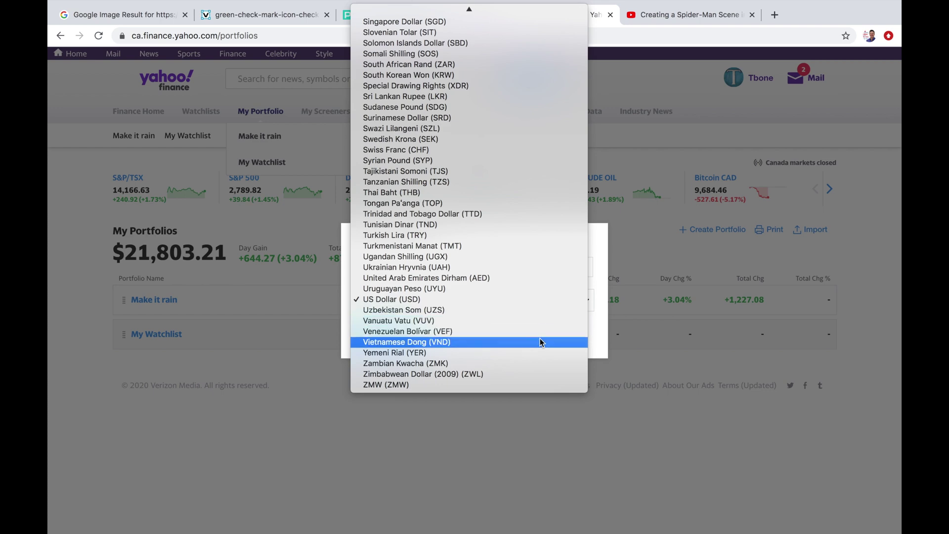
scroll(520, 224, "up", 20)
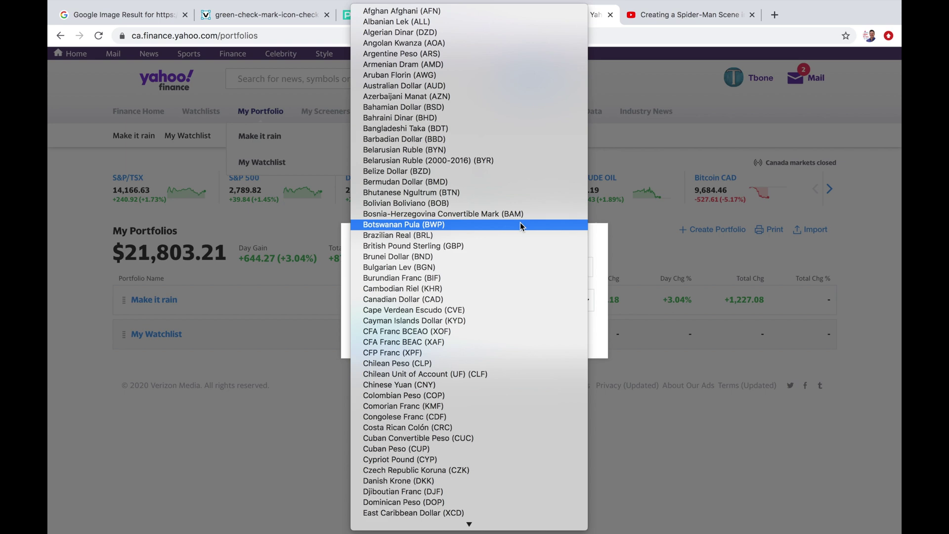
left_click(344, 254)
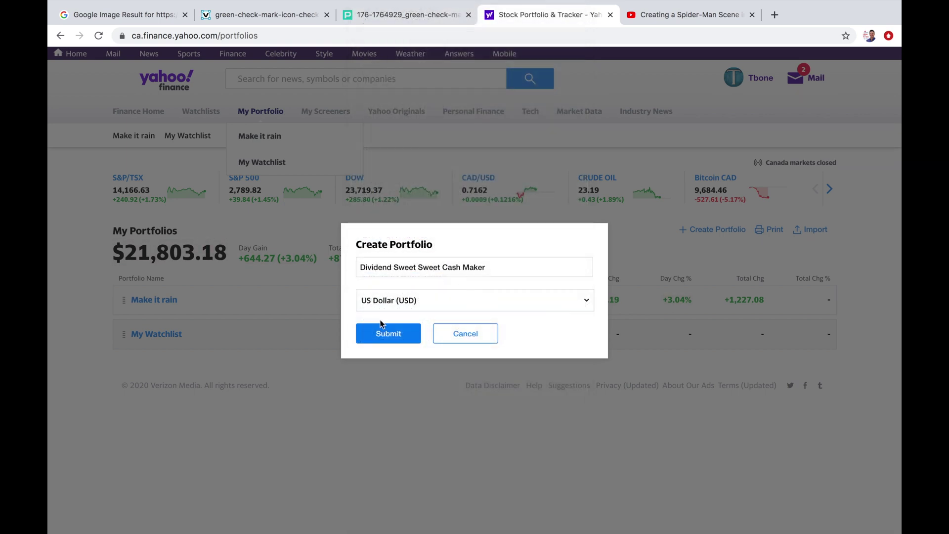
left_click(388, 334)
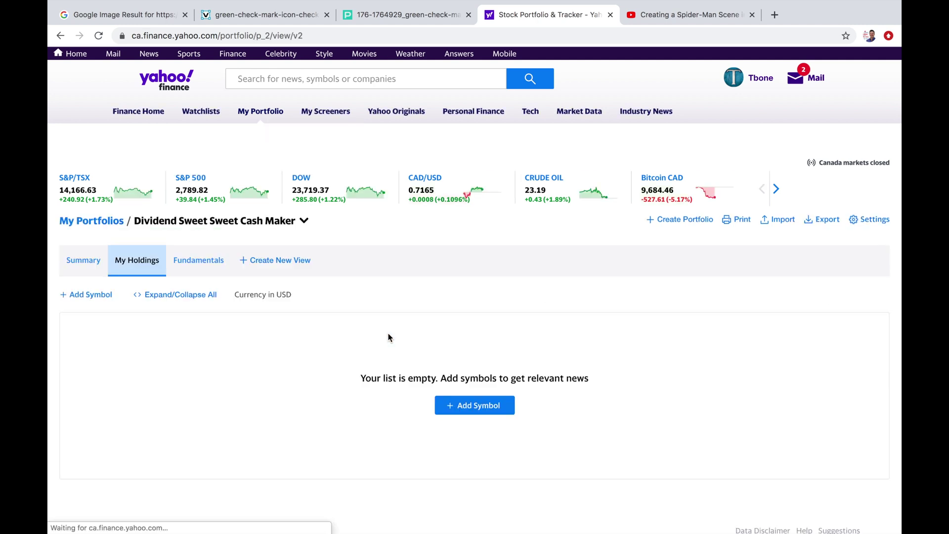
Step: Add symbol T (AT&T Inc.), then search 'wells fargo' and add WFC to the holdings
scroll(384, 386, "down", 4)
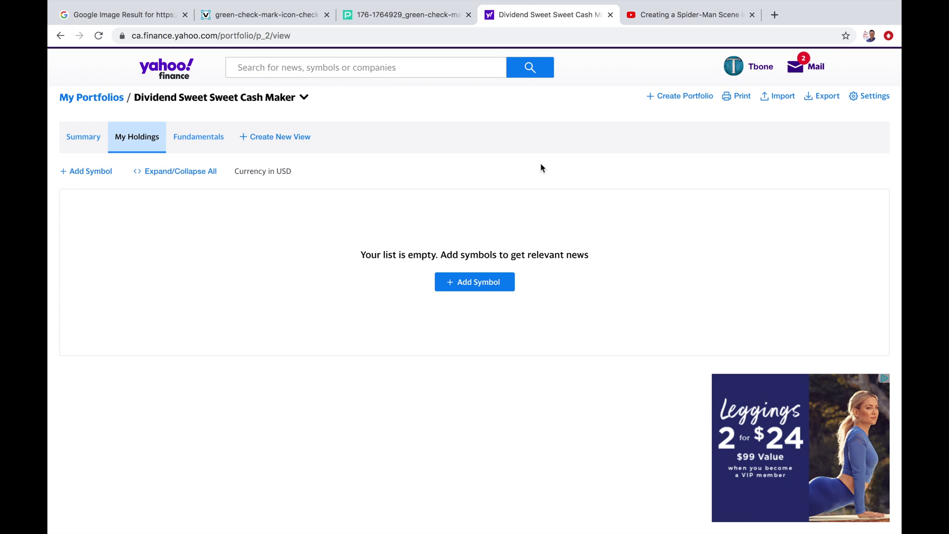
left_click(475, 283)
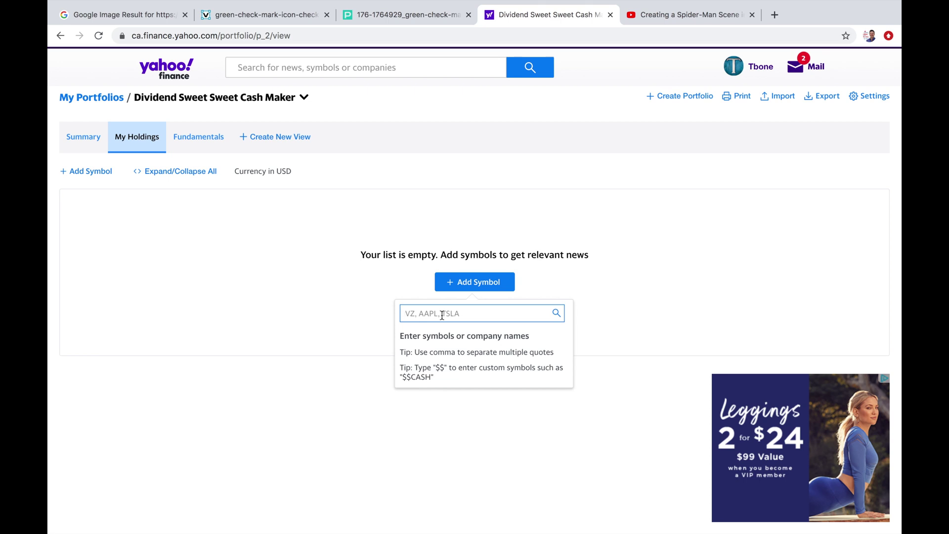
type("T")
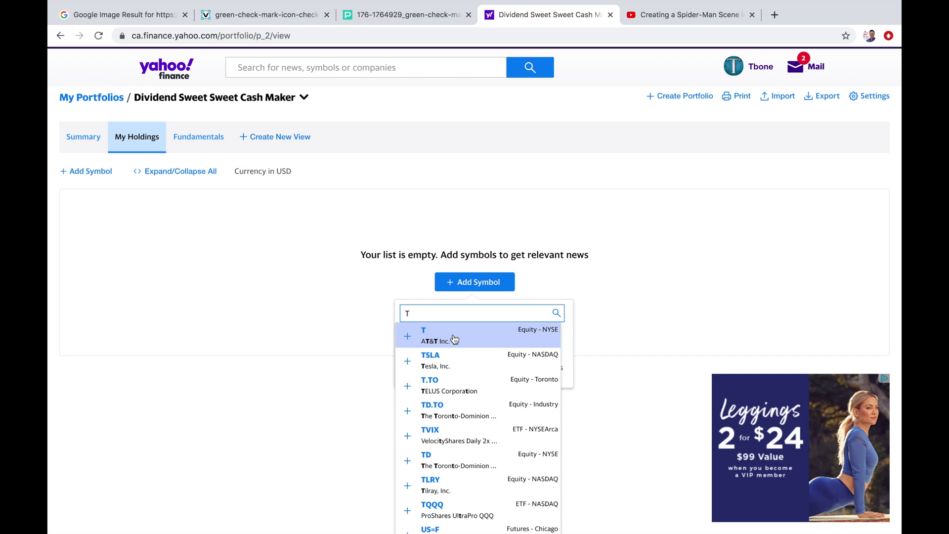
left_click(454, 339)
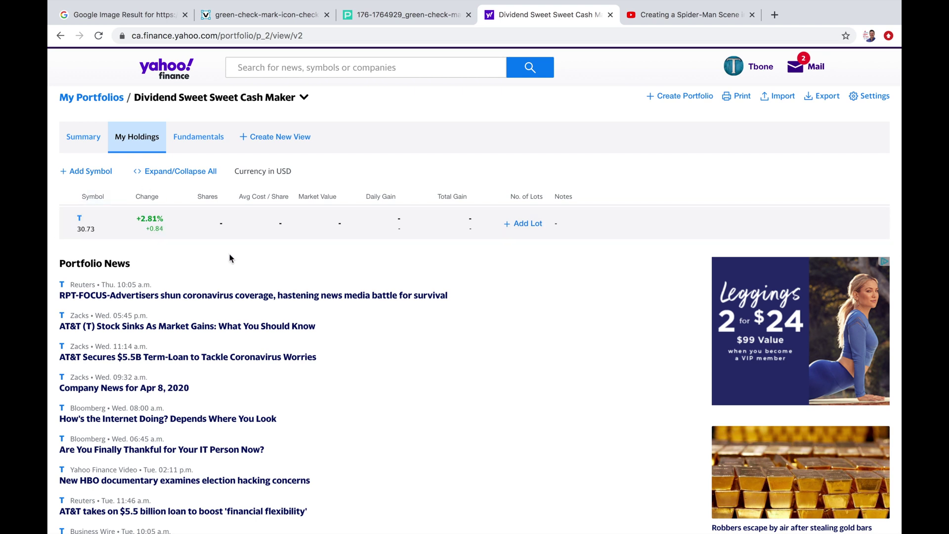
left_click(81, 172)
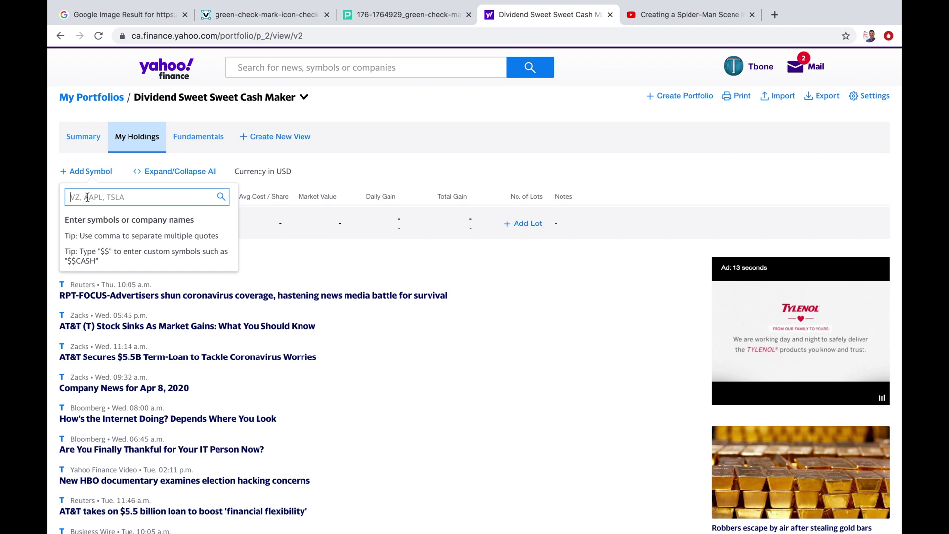
type("we")
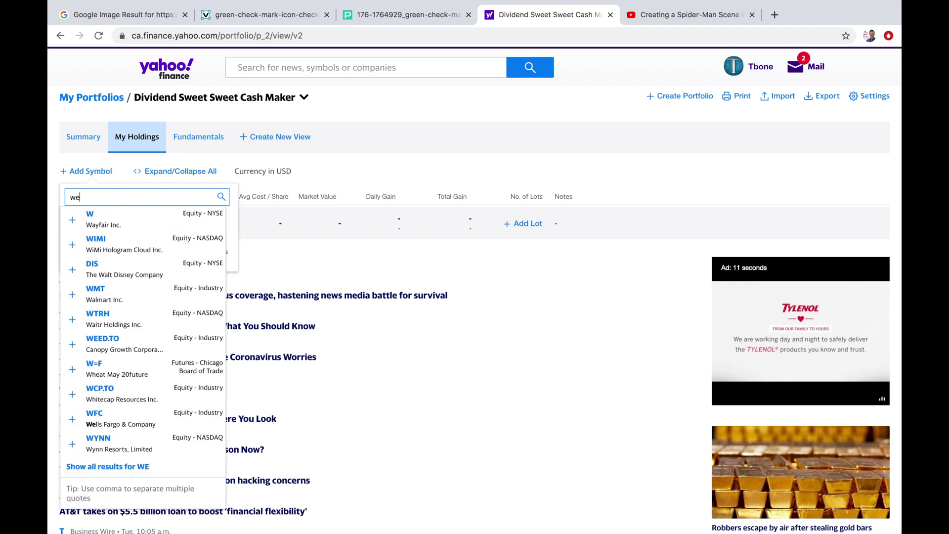
type("lls fargo")
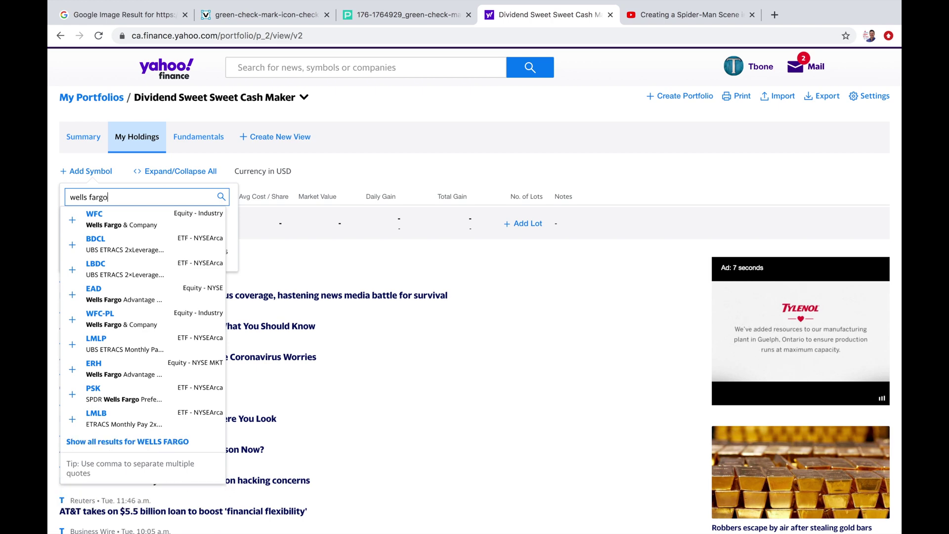
left_click(103, 221)
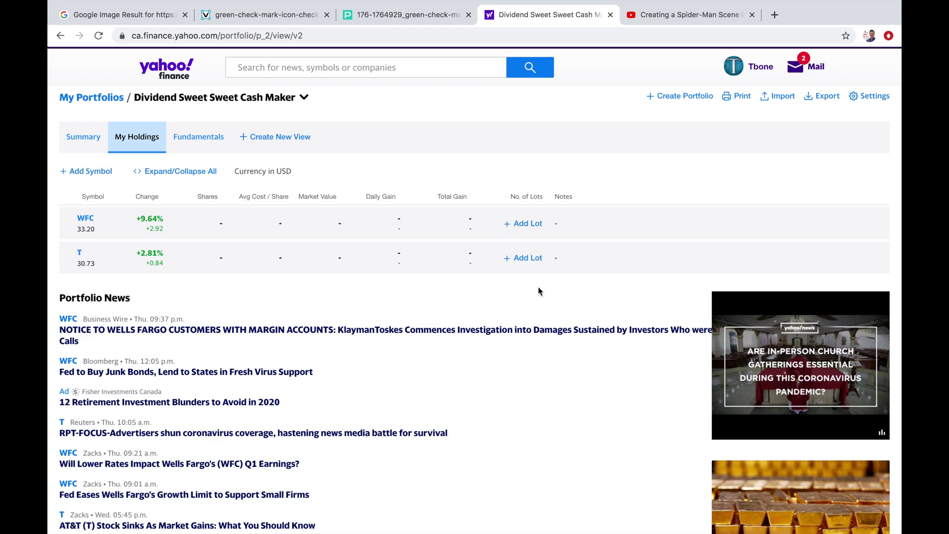
Step: Look over the AT&T quote page, then return to the portfolio holdings
left_click(83, 255)
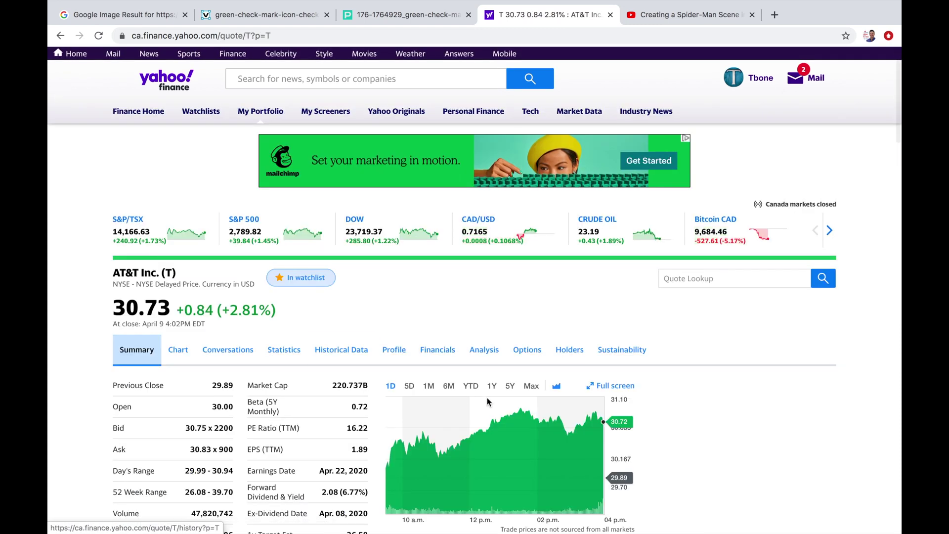
scroll(404, 377, "down", 2)
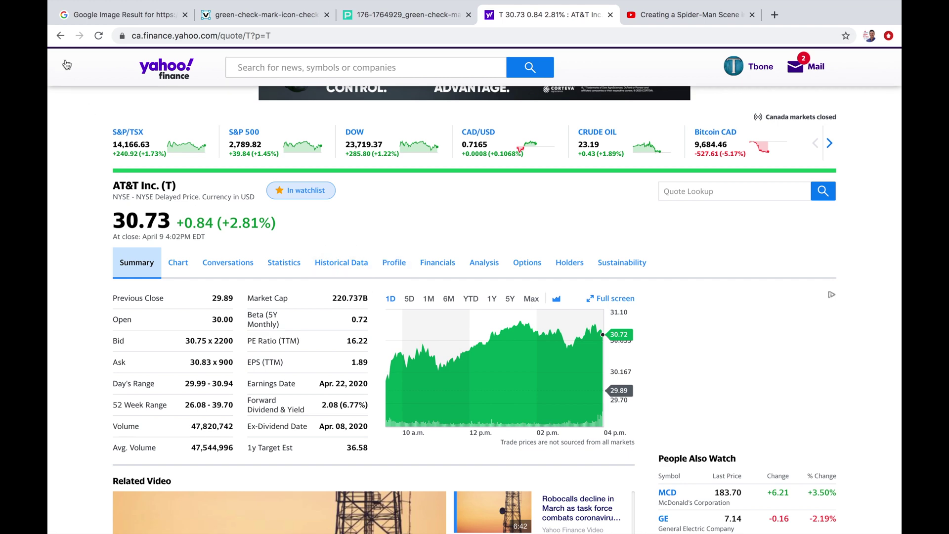
left_click(60, 35)
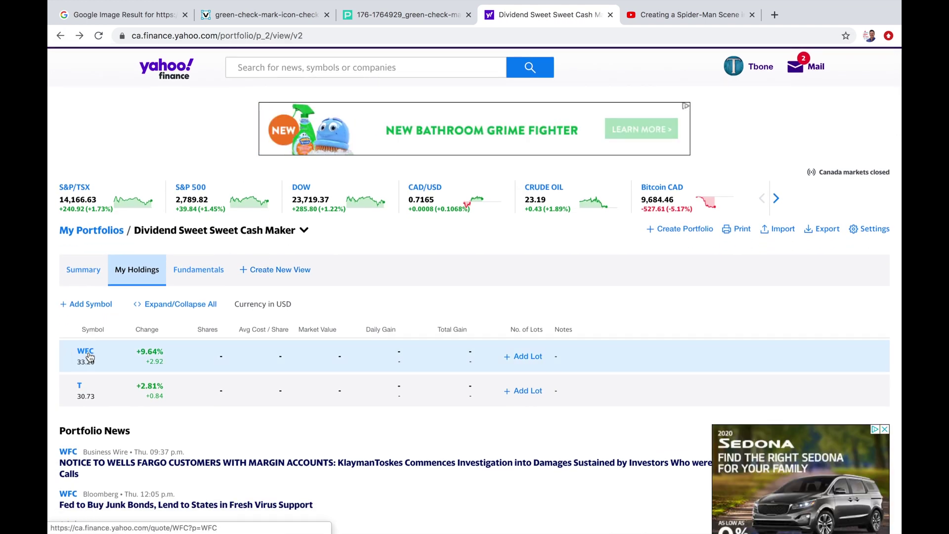
Step: Compare WFC's 5-day, 1-month and 6-month price charts, then return to the portfolio
left_click(89, 354)
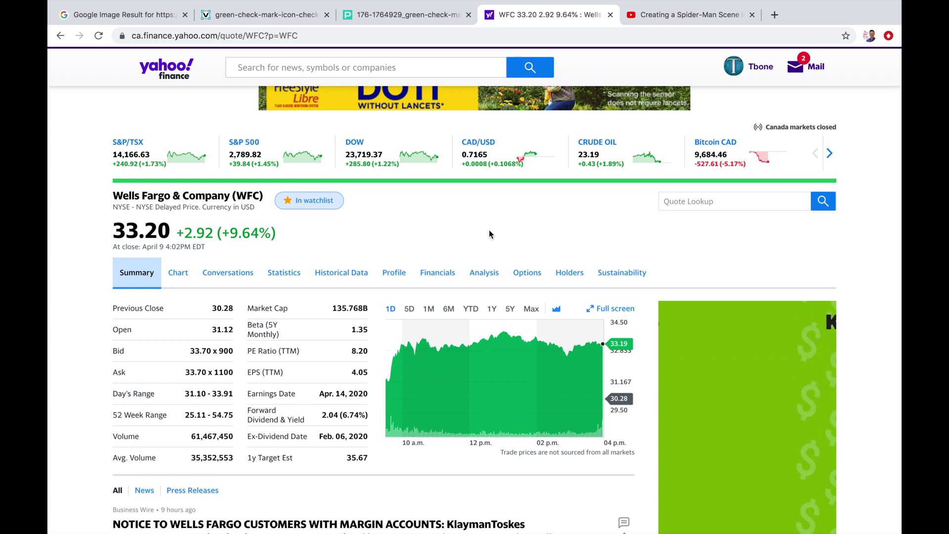
left_click(410, 309)
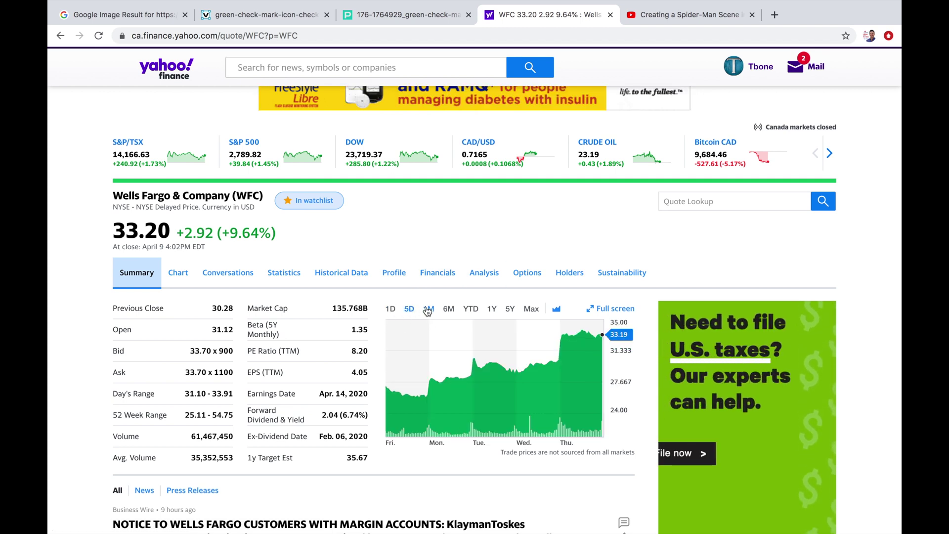
left_click(428, 309)
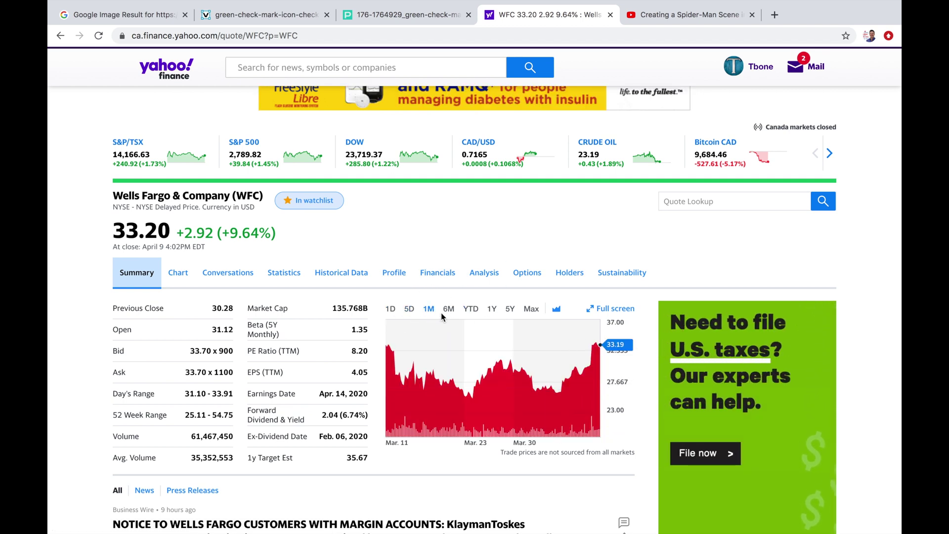
left_click(449, 310)
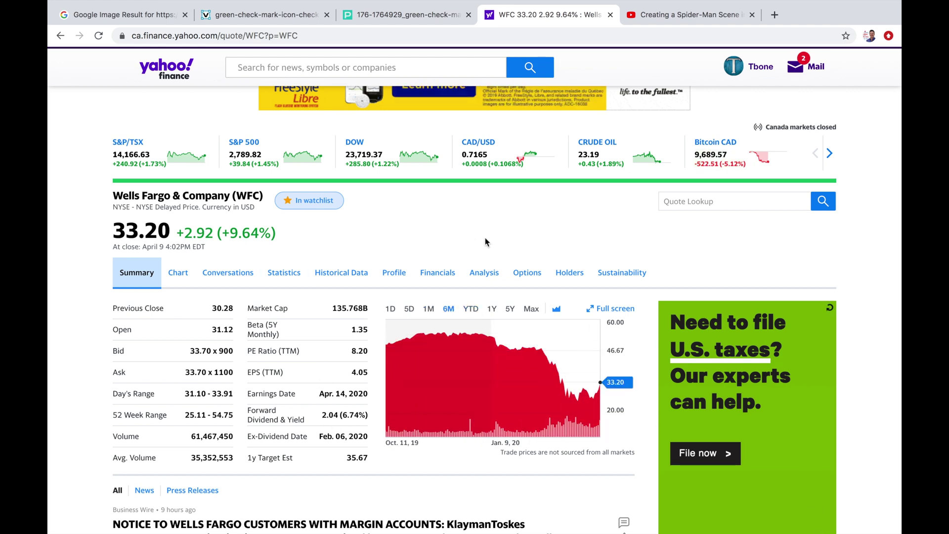
left_click(60, 36)
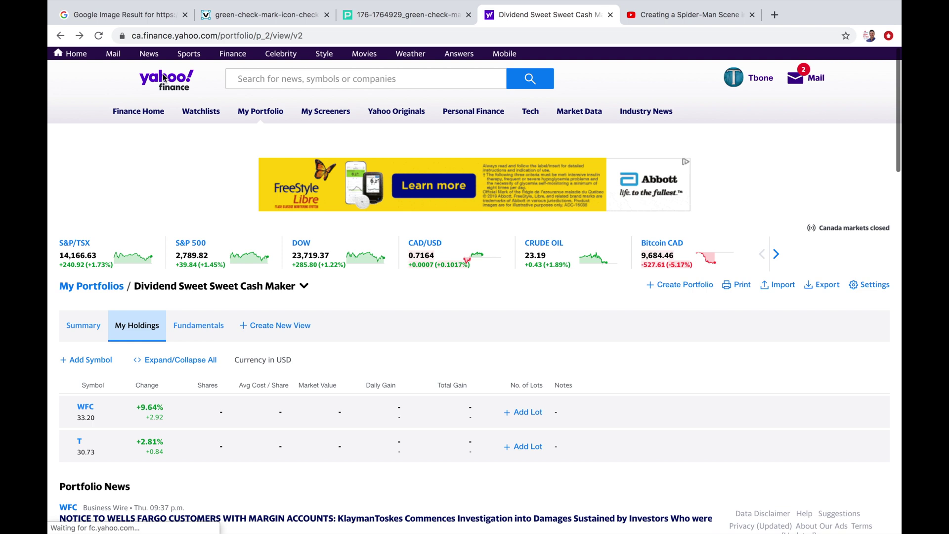
scroll(393, 297, "down", 2)
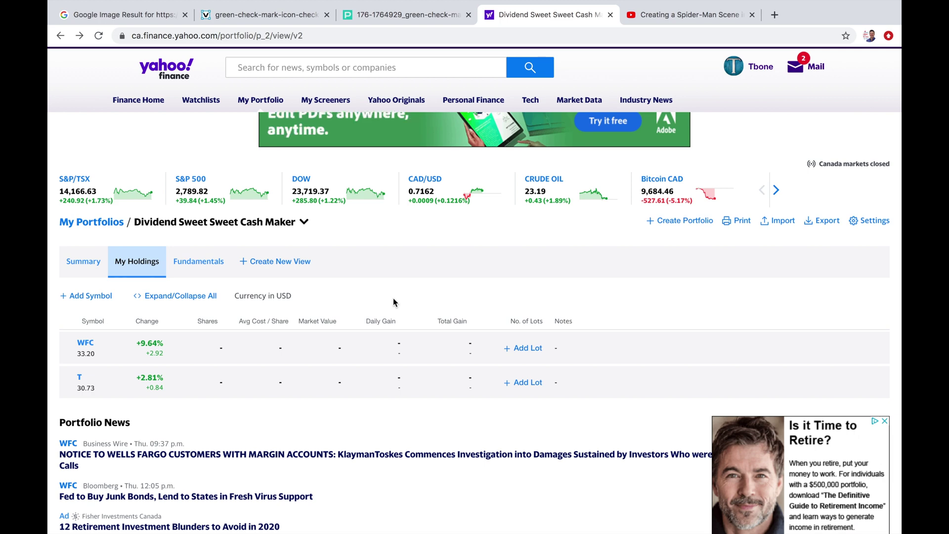
left_click(85, 346)
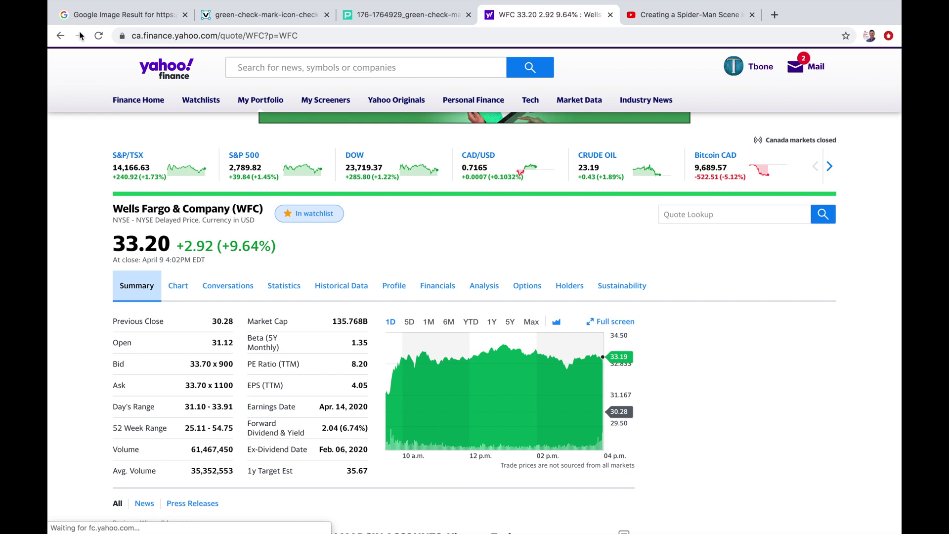
left_click(60, 38)
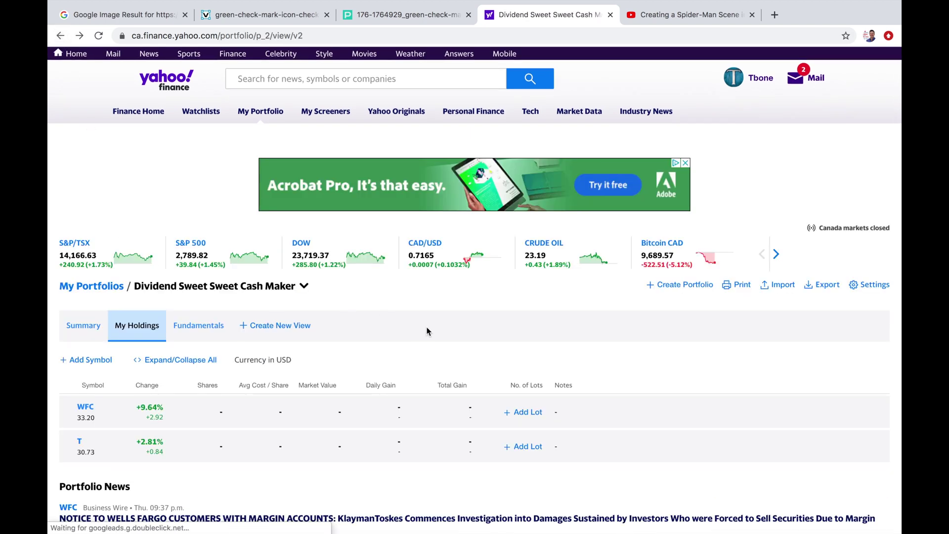
Step: Add a WFC lot of 15 shares and save it, for a market value of 498.00
left_click(527, 412)
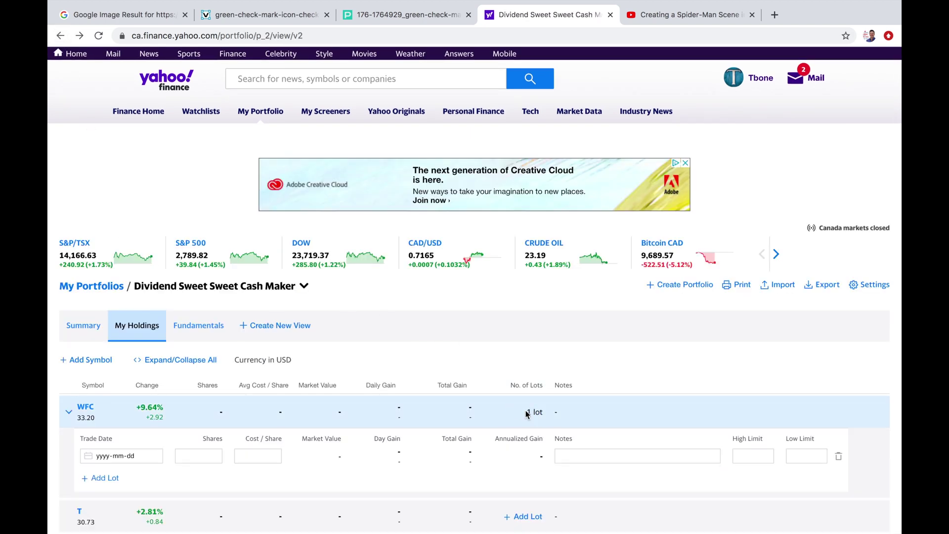
scroll(394, 354, "down", 2)
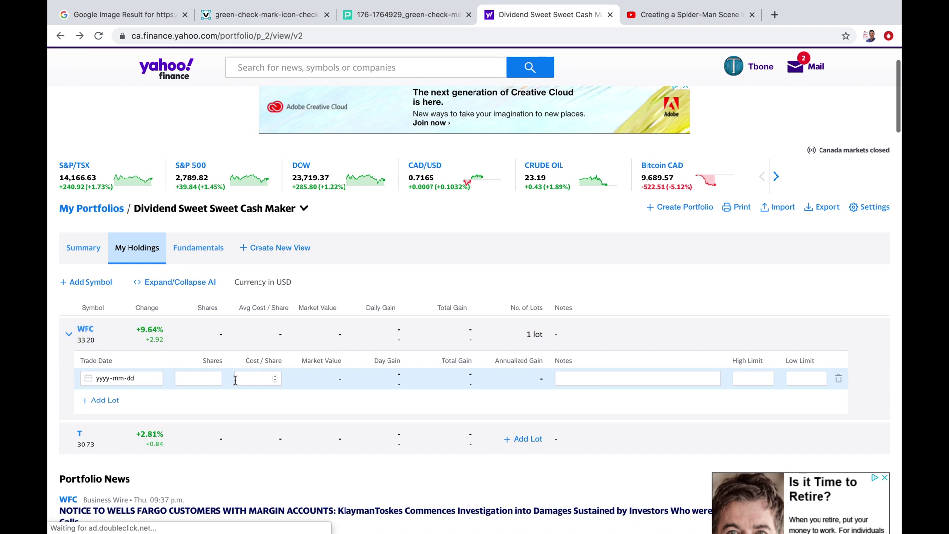
left_click(209, 379)
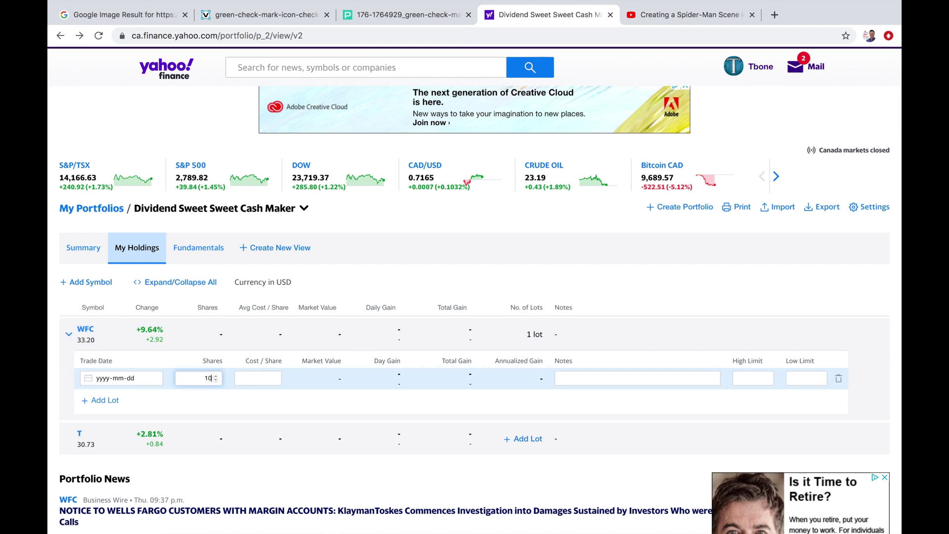
left_click(216, 376)
left_click(216, 376)
left_click(216, 377)
left_click(216, 376)
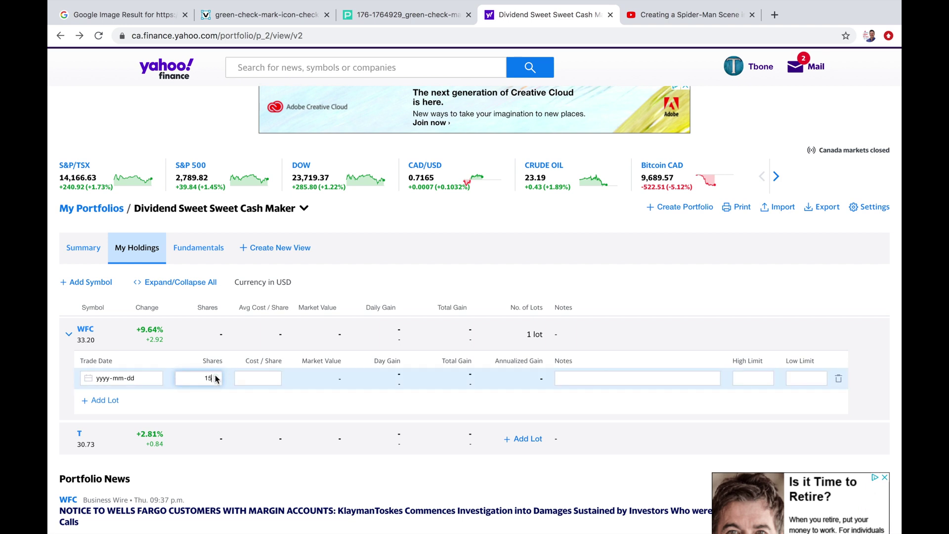
left_click(69, 338)
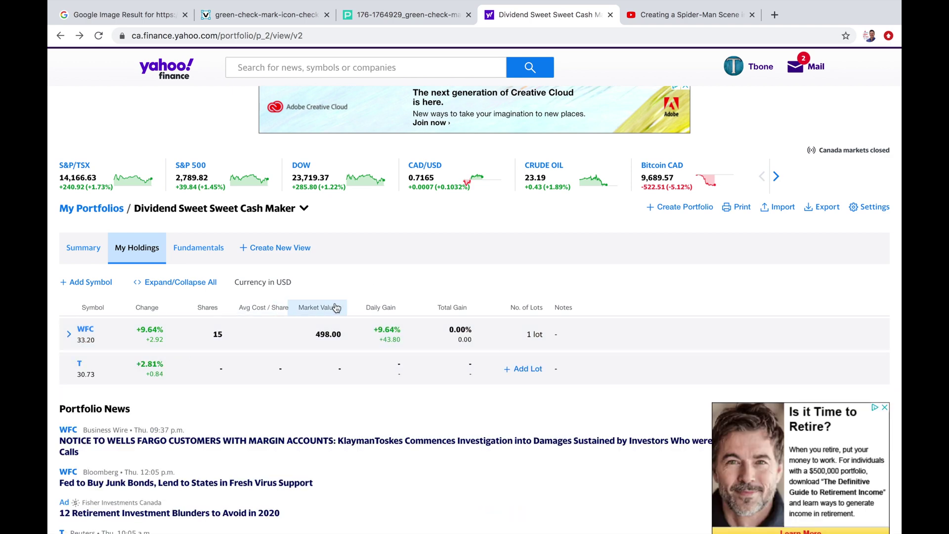
scroll(335, 308, "up", 3)
scroll(335, 307, "down", 3)
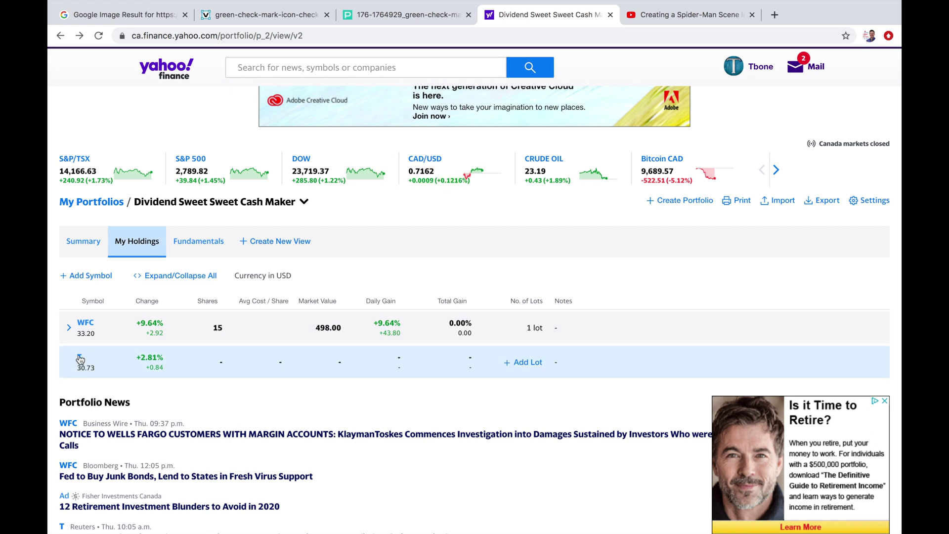
left_click(80, 358)
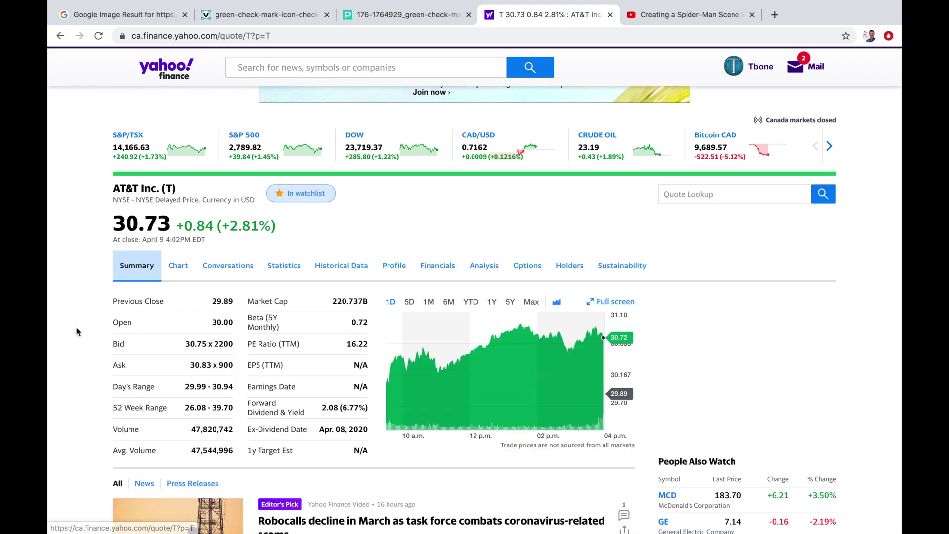
left_click(61, 36)
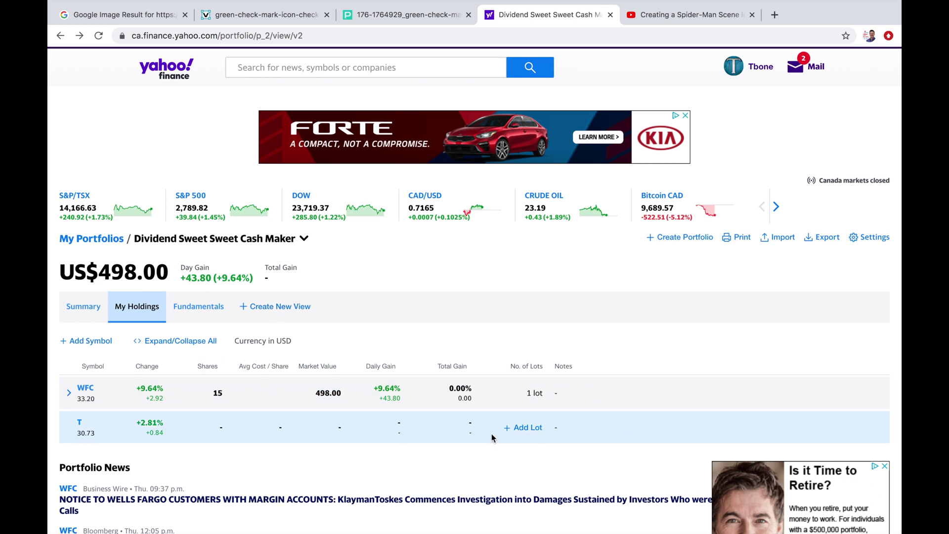
Step: Add a 1000-share lot to the T holding and collapse the lot row
left_click(526, 426)
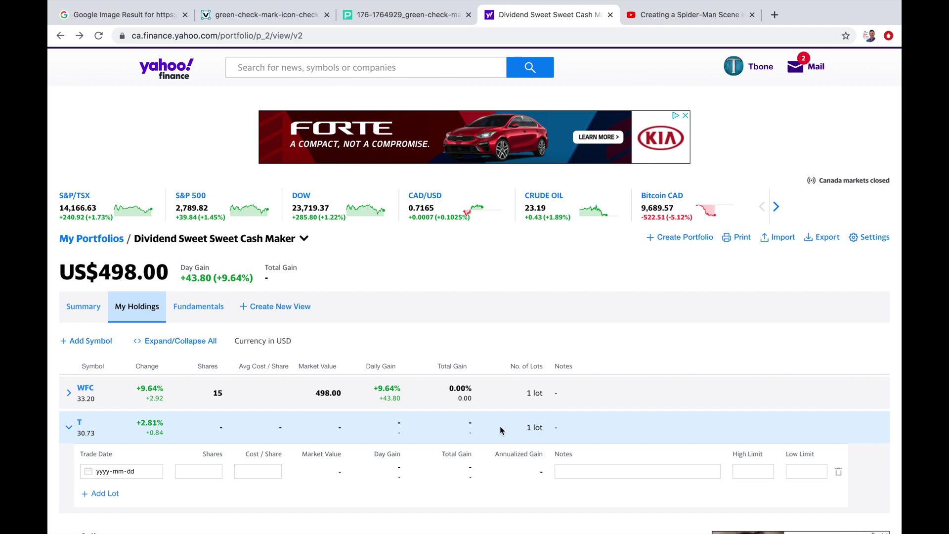
left_click(201, 468)
type("1")
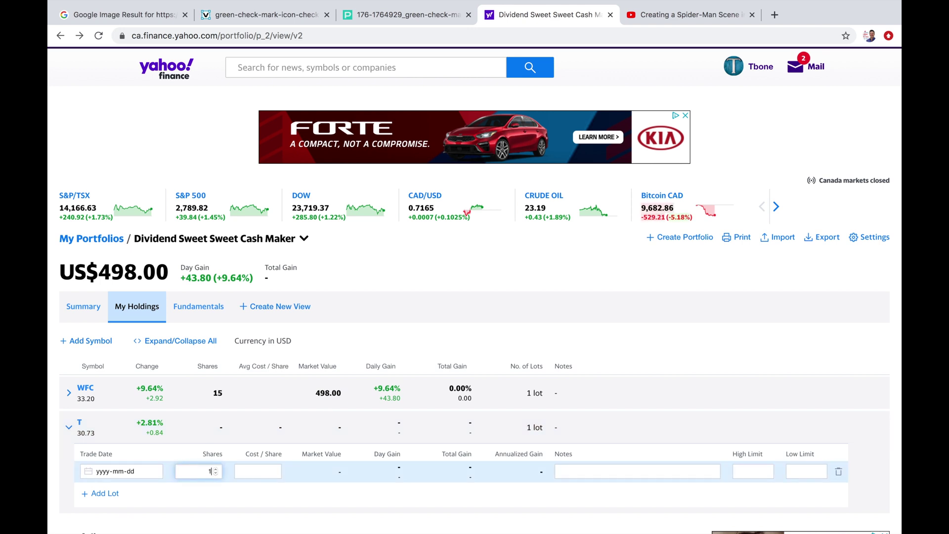
type("000")
key("Return")
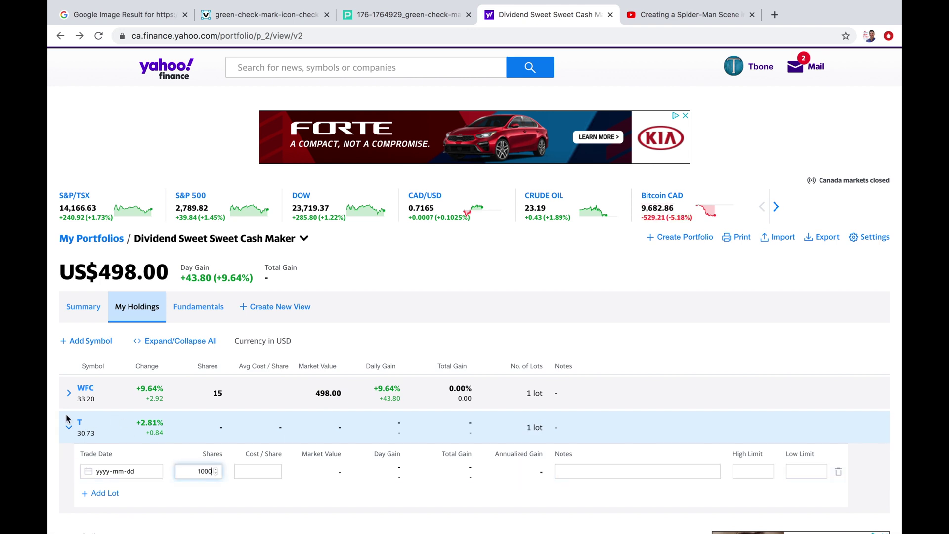
left_click(69, 428)
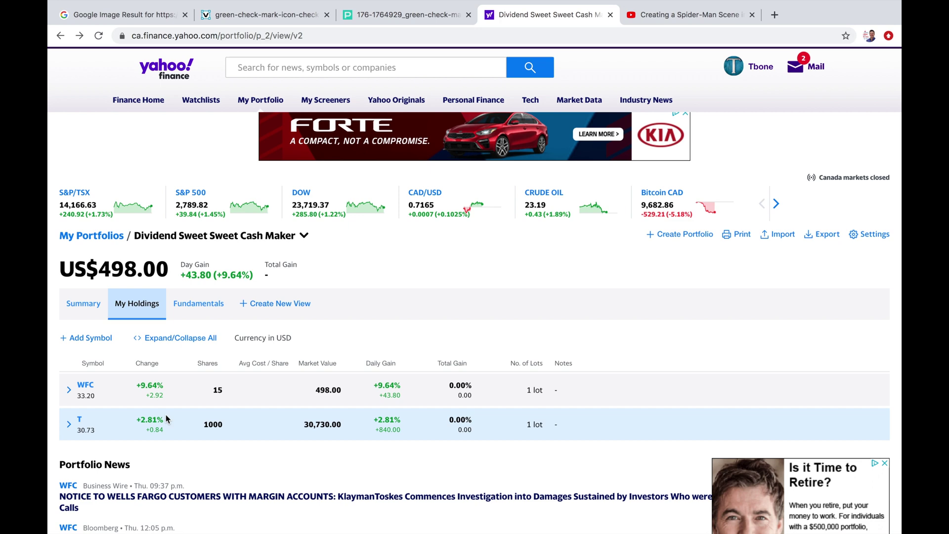
Step: View the AT&T quote page, then switch spaces over to the macOS Dashboard
left_click(79, 420)
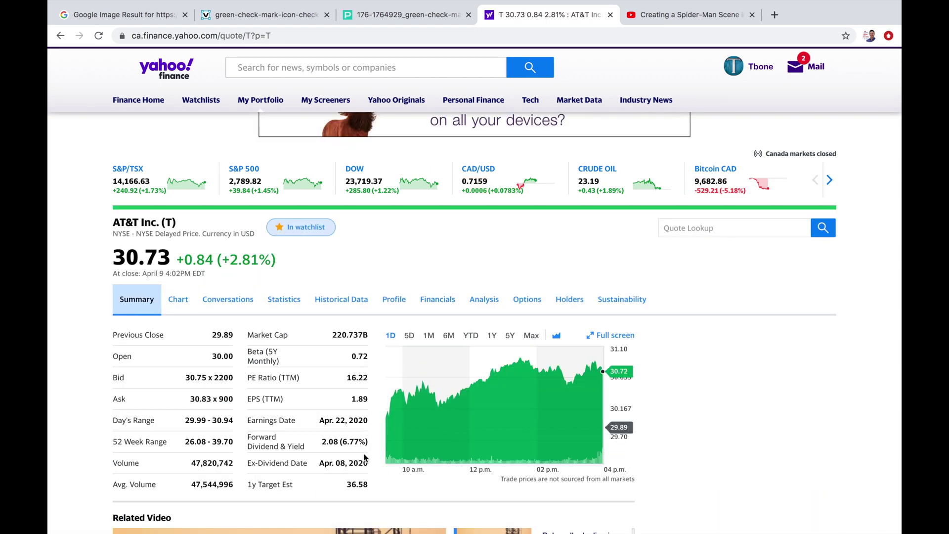
key("ctrl+Left")
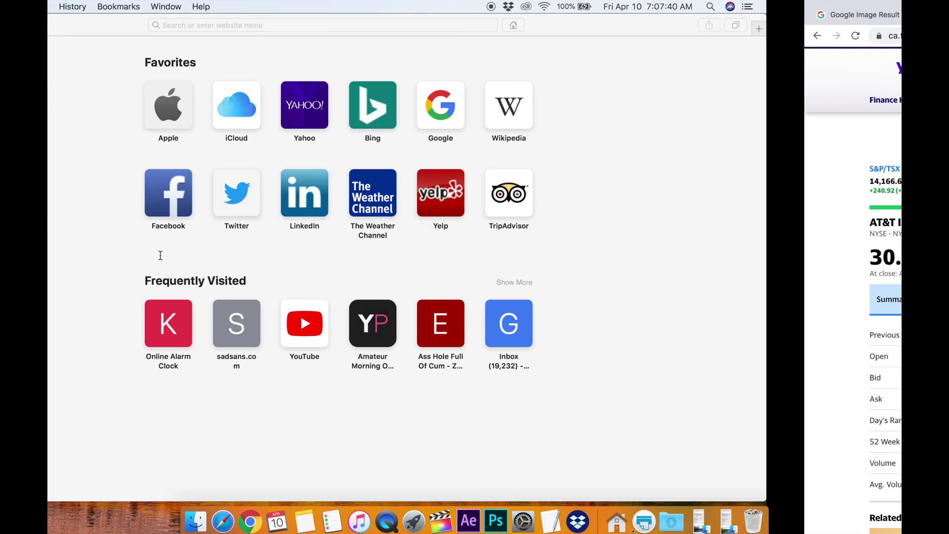
key("ctrl+Left")
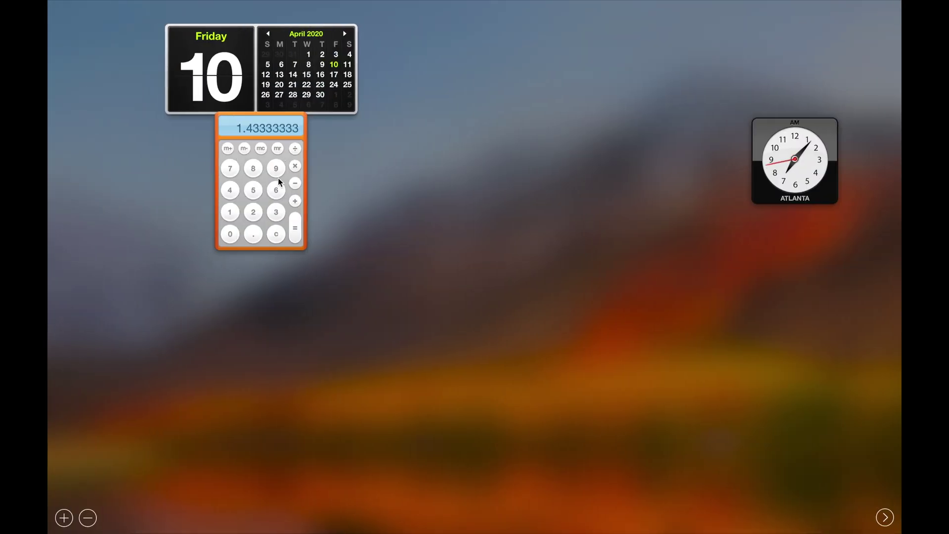
Step: Clear the Dashboard calculator and switch between desktop spaces
left_click(277, 236)
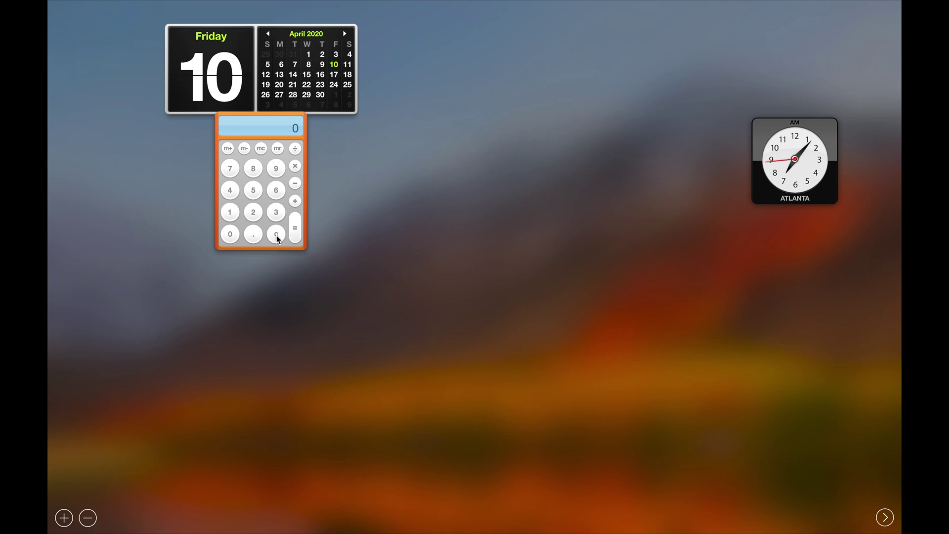
left_click(276, 192)
left_click(276, 234)
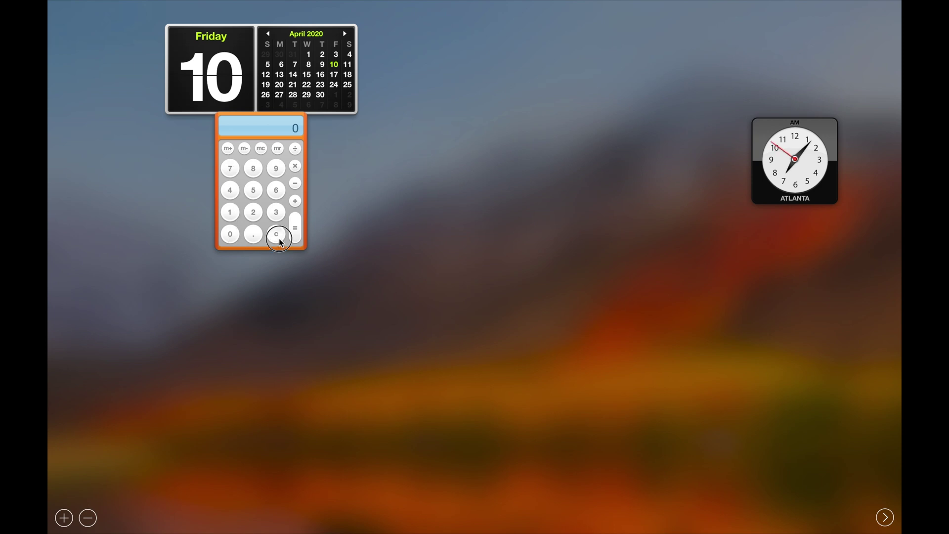
left_click(458, 267)
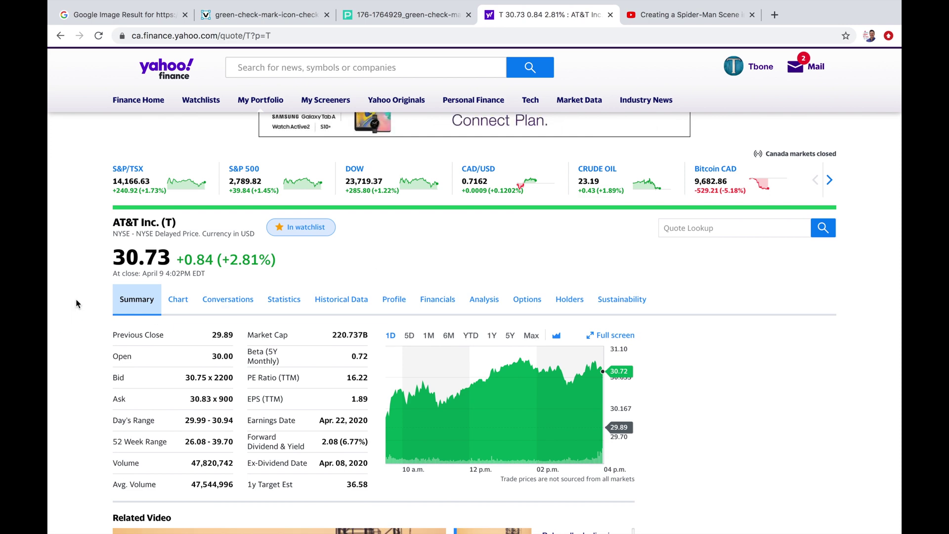
key("ctrl+Left")
key("ctrl+Left")
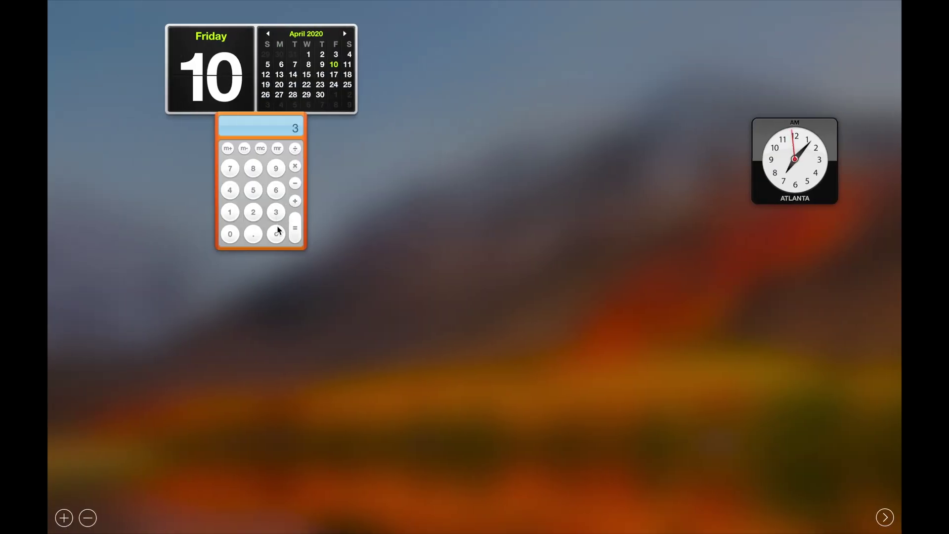
Step: Calculate 30.75 × 1000 on the calculator, giving 30,750
left_click(235, 236)
left_click(253, 233)
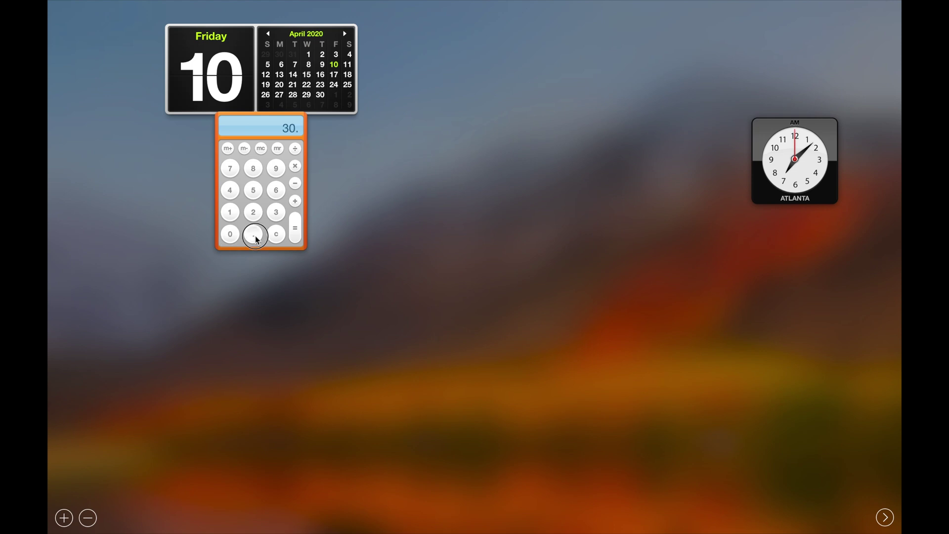
left_click(232, 170)
left_click(252, 190)
left_click(295, 166)
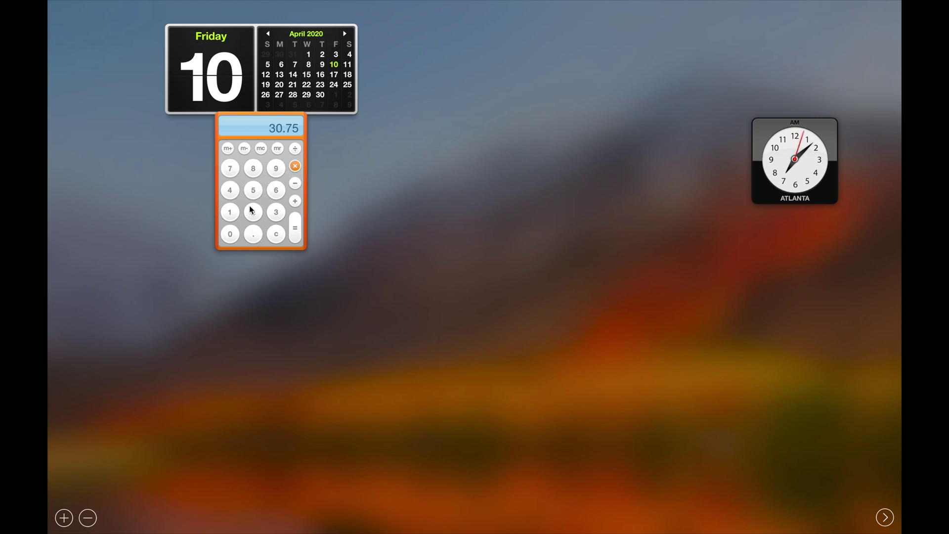
left_click(232, 213)
left_click(231, 235)
left_click(231, 235)
left_click(231, 234)
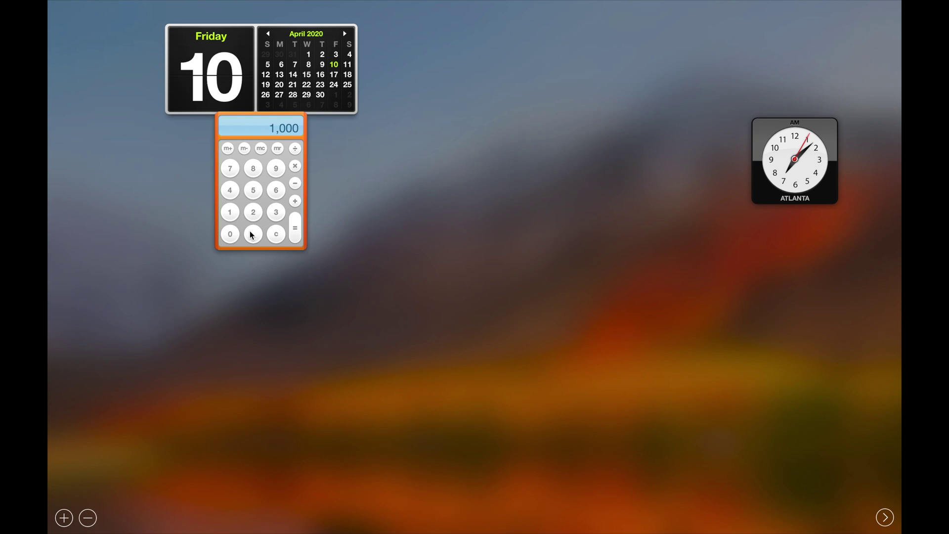
left_click(294, 234)
Step: Multiply 30,750 by the 0.0677 dividend yield to get 2,081.775
left_click(254, 235)
left_click(231, 236)
left_click(277, 191)
left_click(231, 169)
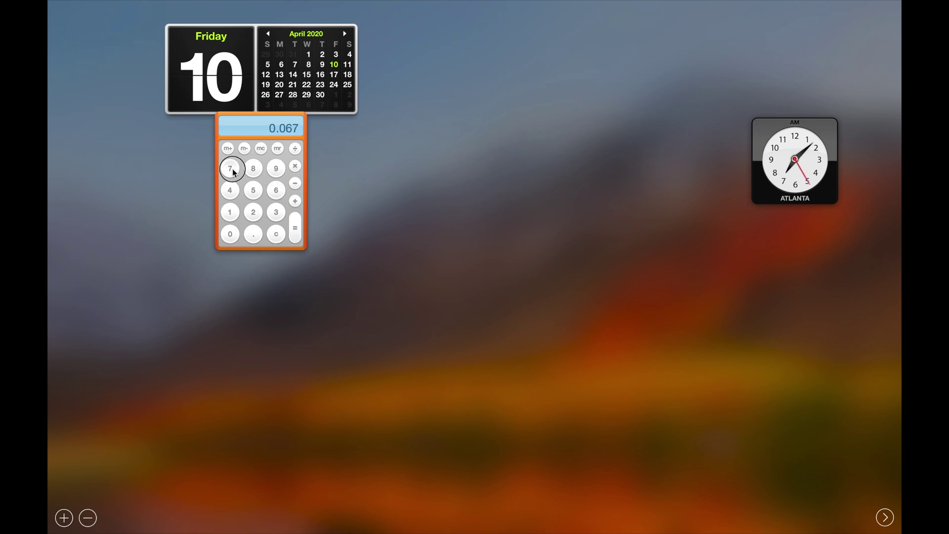
left_click(233, 171)
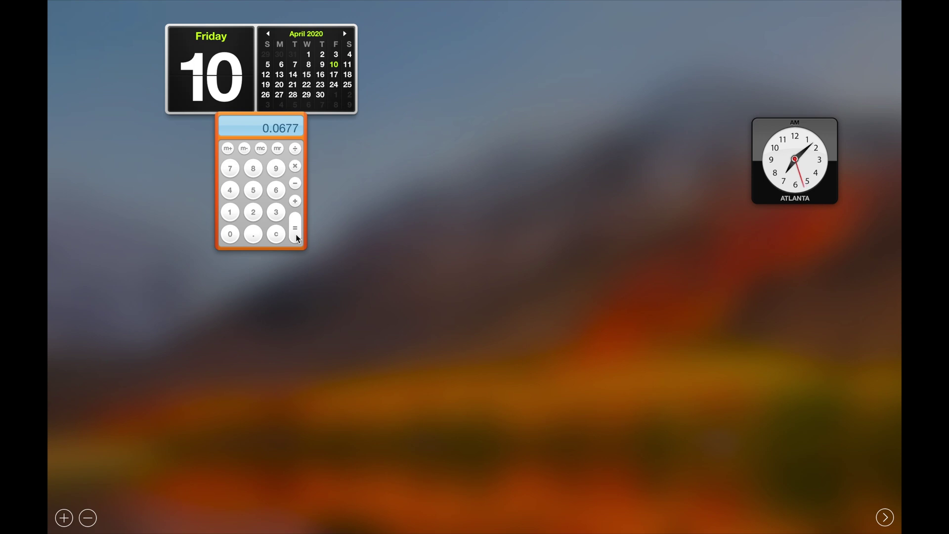
left_click(298, 238)
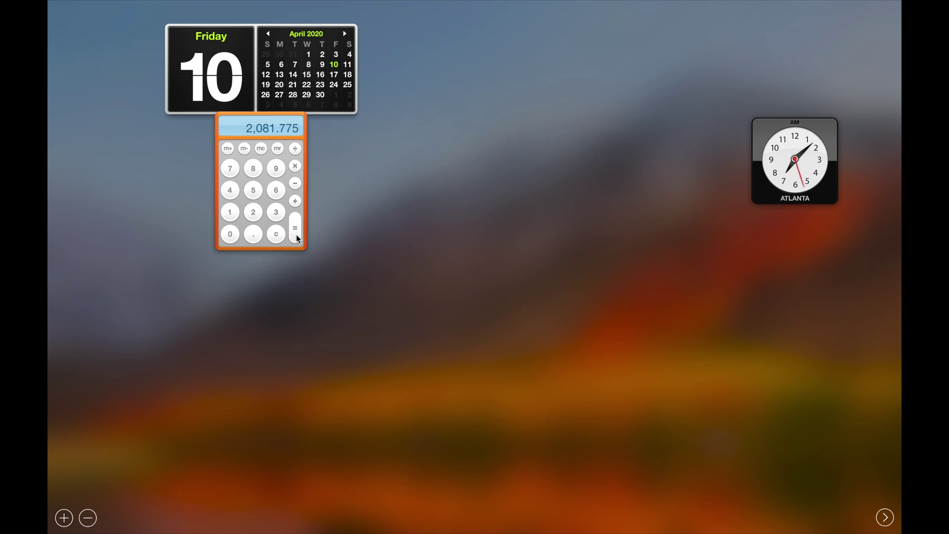
Step: Divide 2,081.775 by 12 for a monthly 173.48125, then leave Dashboard
left_click(295, 153)
left_click(230, 212)
left_click(252, 211)
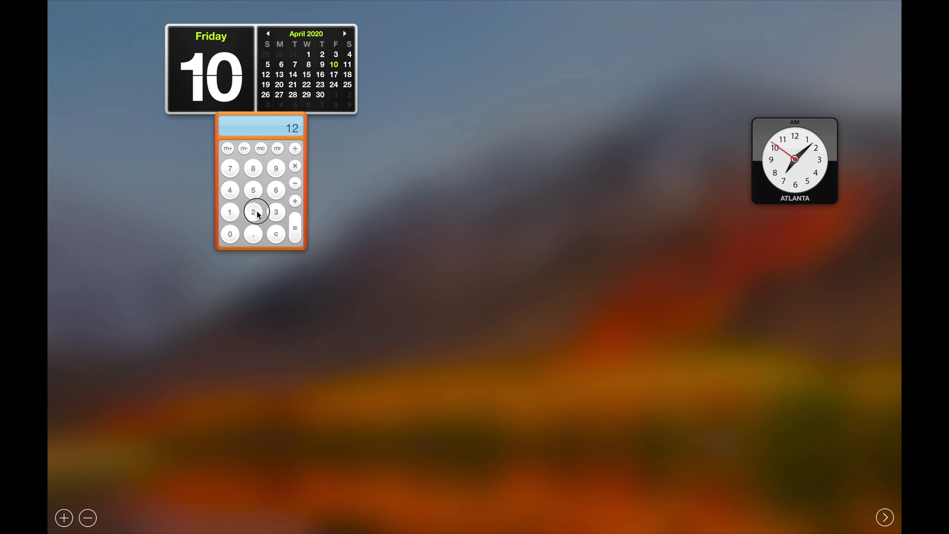
left_click(290, 230)
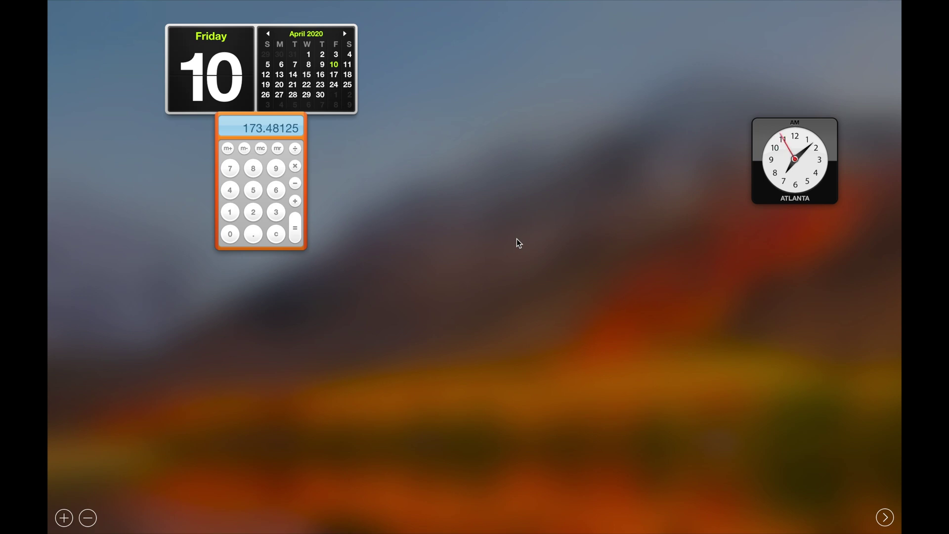
key("ctrl+Right")
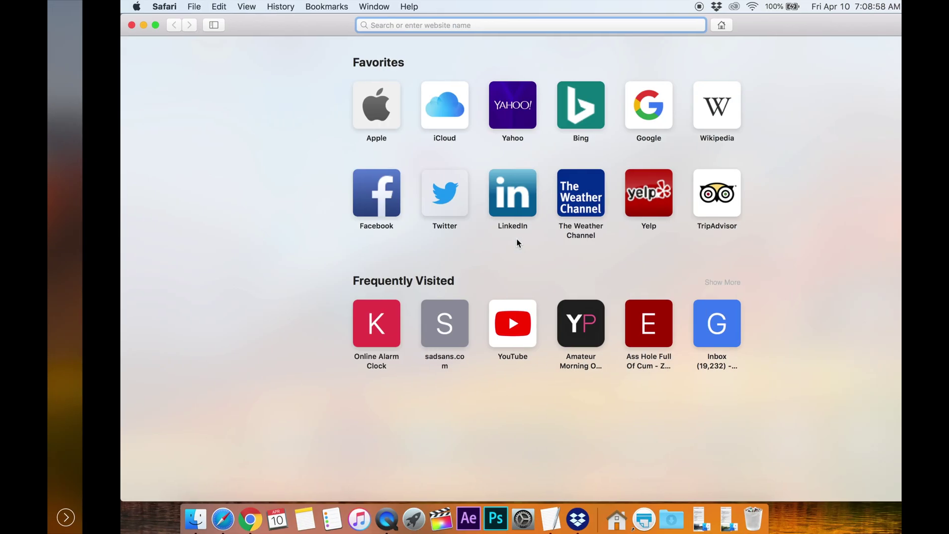
Step: Back in the browser, open My Portfolios to see the portfolio at US$31,228.00
key("ctrl+Right")
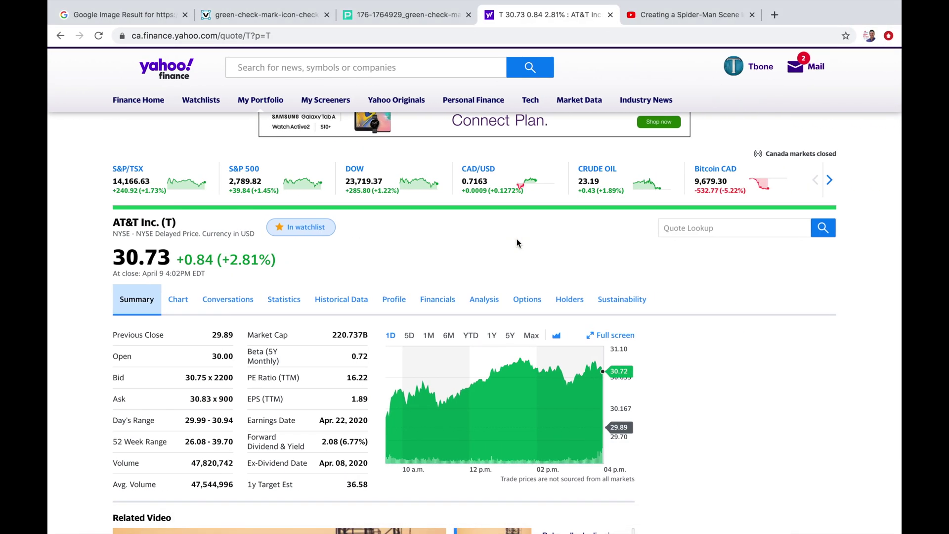
scroll(420, 225, "down", 3)
scroll(420, 225, "up", 3)
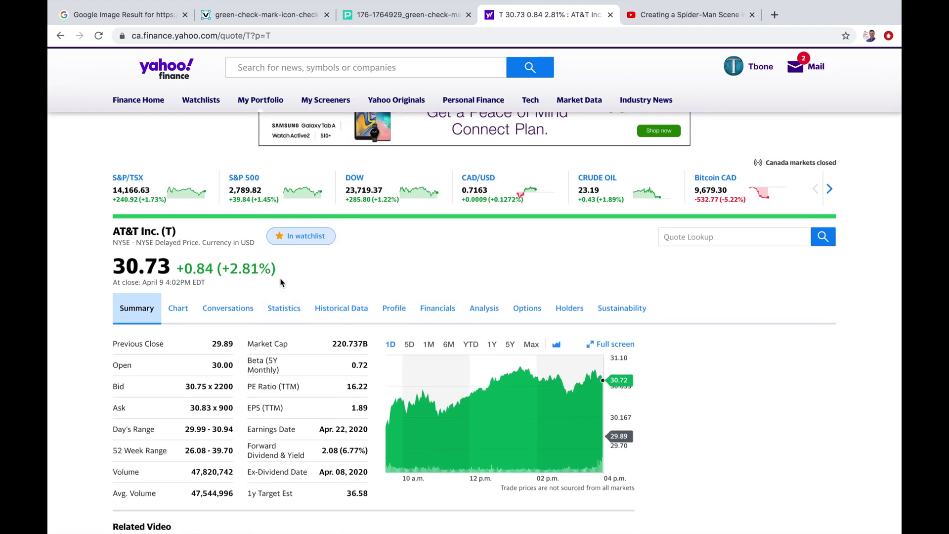
left_click(262, 102)
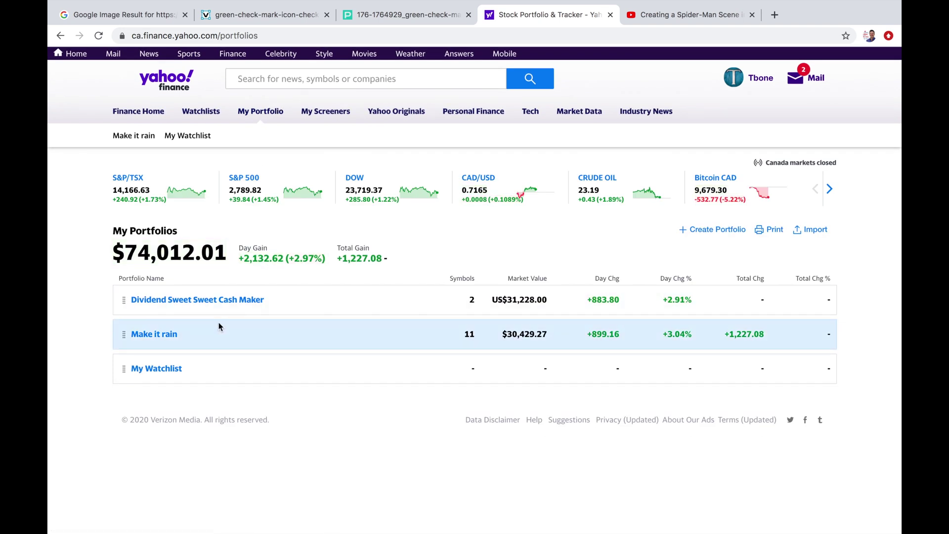
left_click(191, 302)
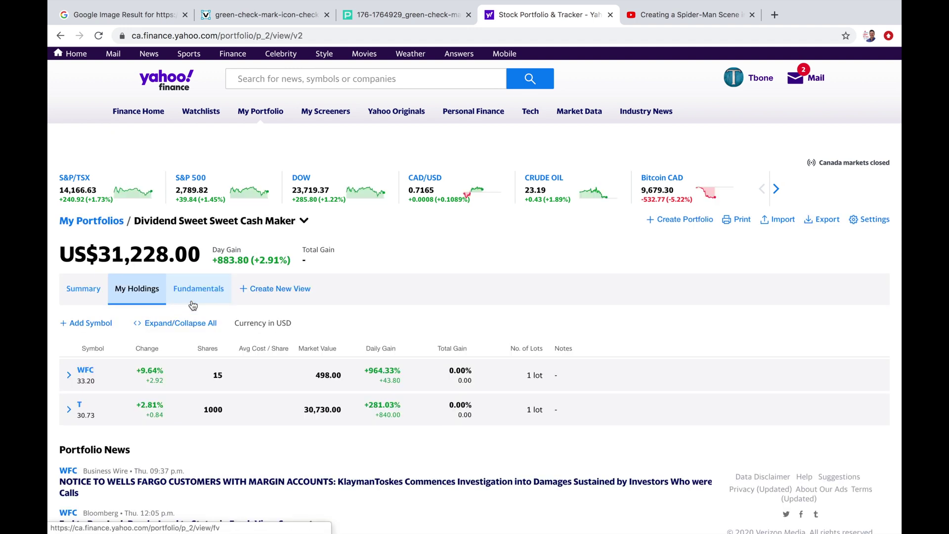
scroll(197, 286, "down", 3)
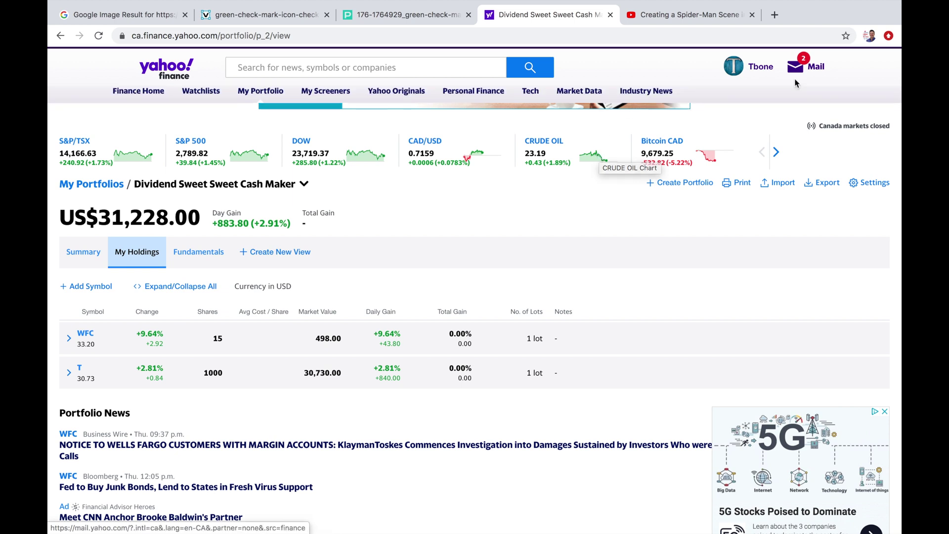
mouse_move(799, 67)
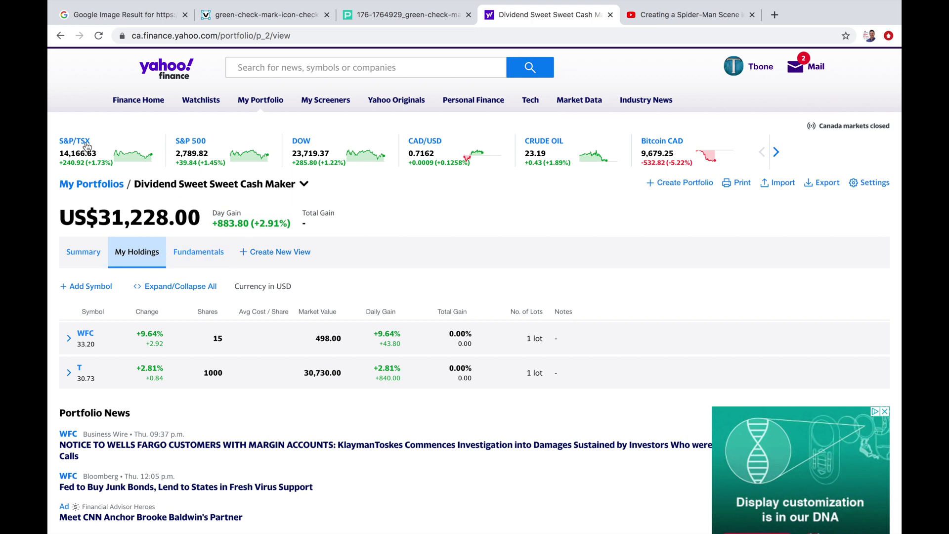
Step: Switch to the Make it rain portfolio and scroll through its holdings, valued at $30,429.67 (+3.04% today)
mouse_move(267, 105)
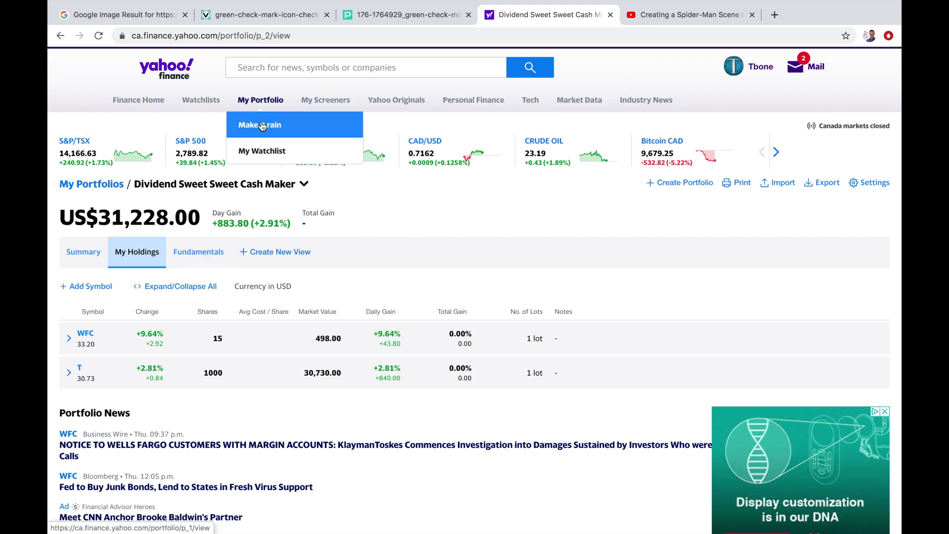
left_click(261, 127)
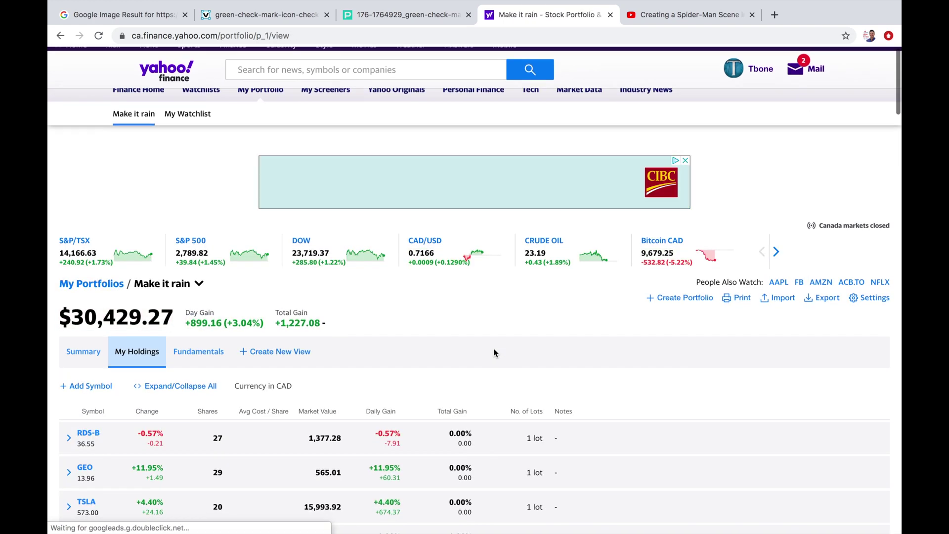
scroll(494, 353, "down", 4)
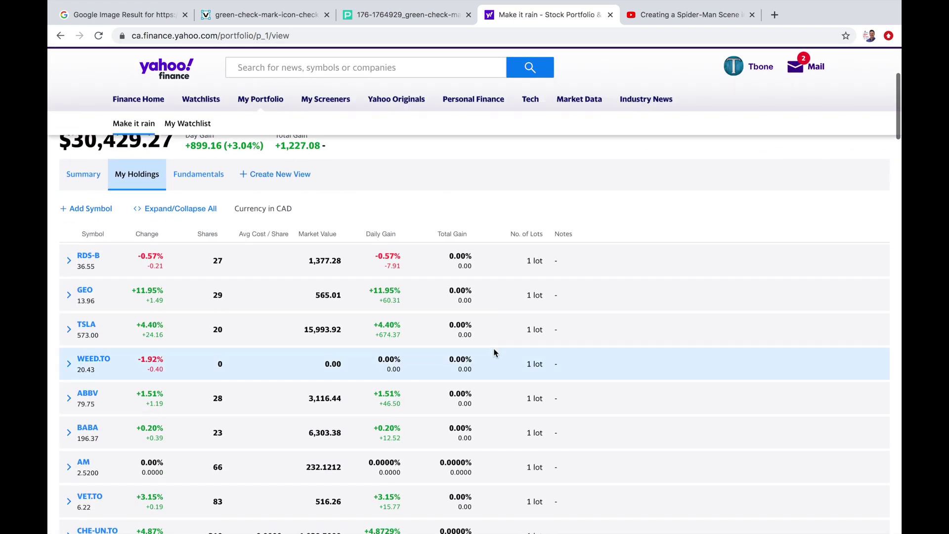
scroll(605, 393, "down", 3)
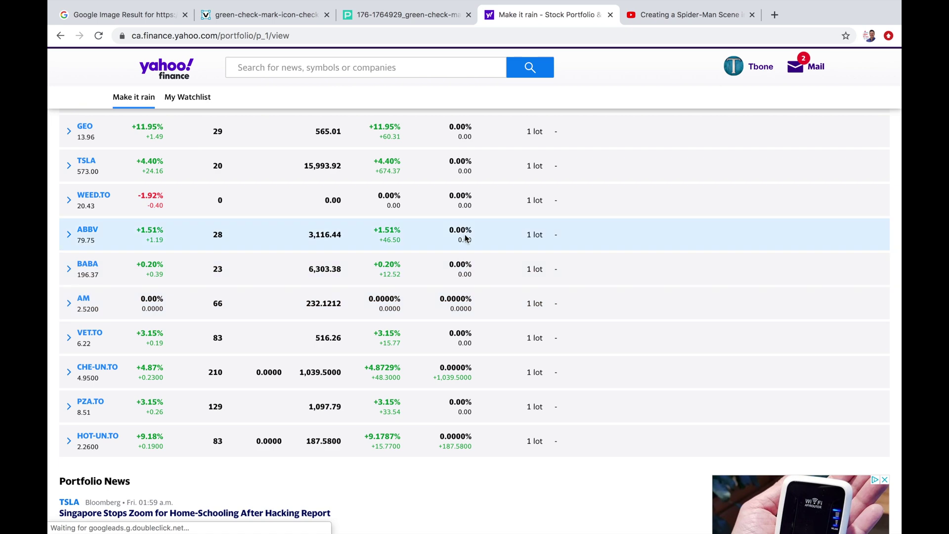
scroll(464, 235, "up", 7)
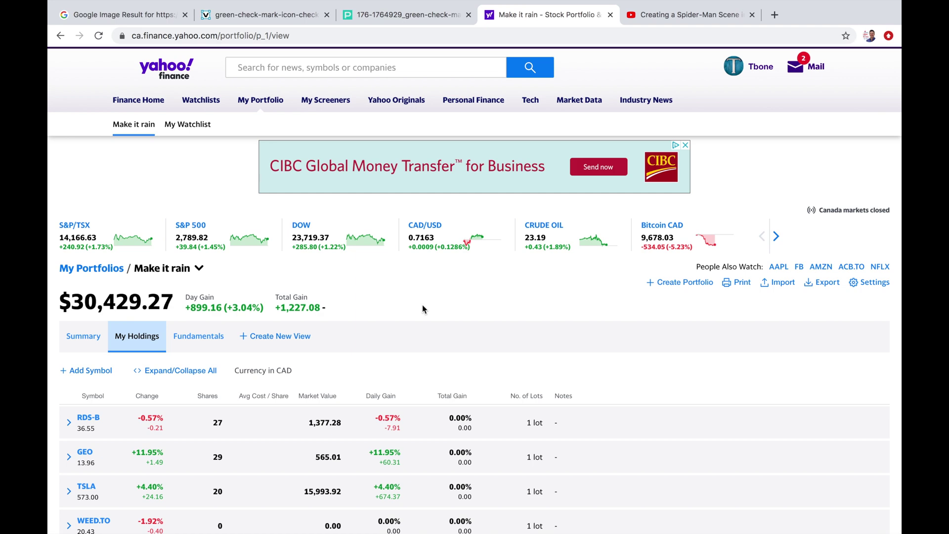
scroll(422, 310, "down", 10)
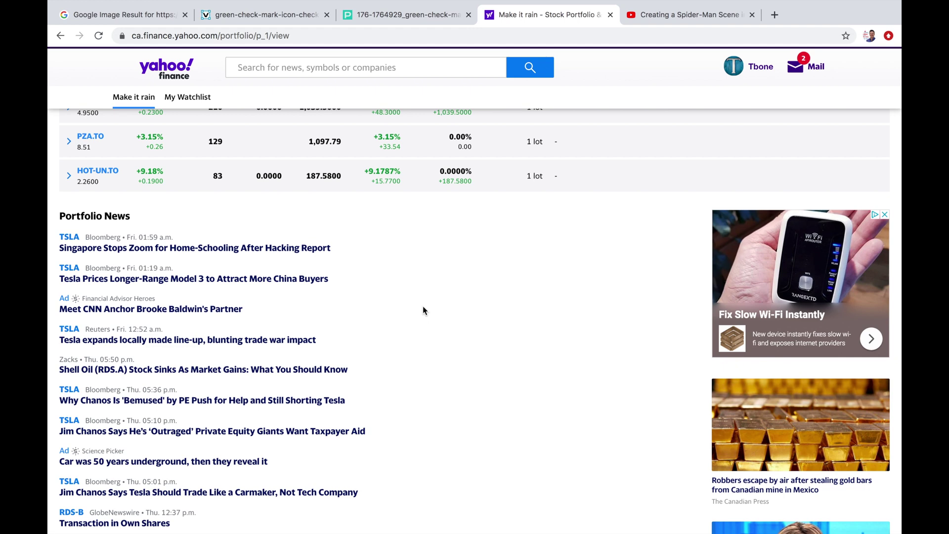
scroll(499, 228, "up", 10)
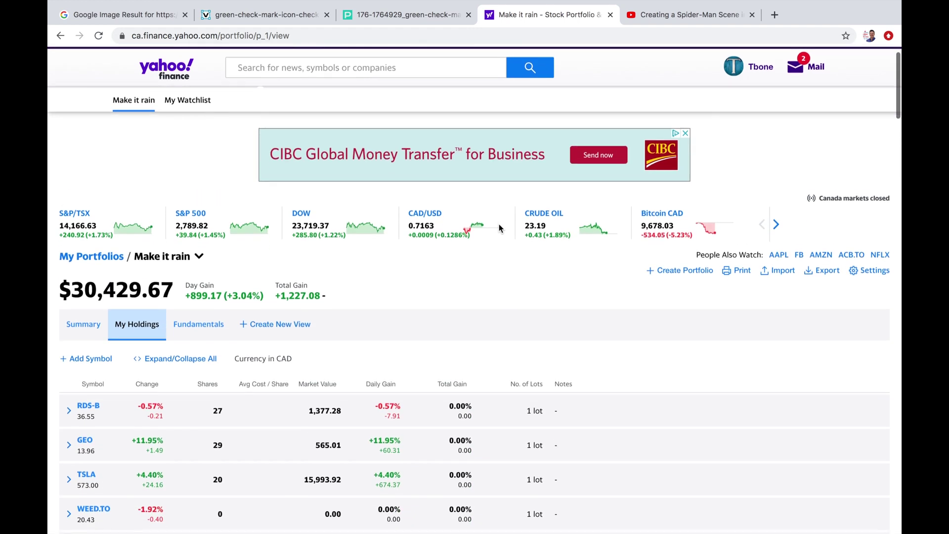
scroll(499, 224, "down", 1)
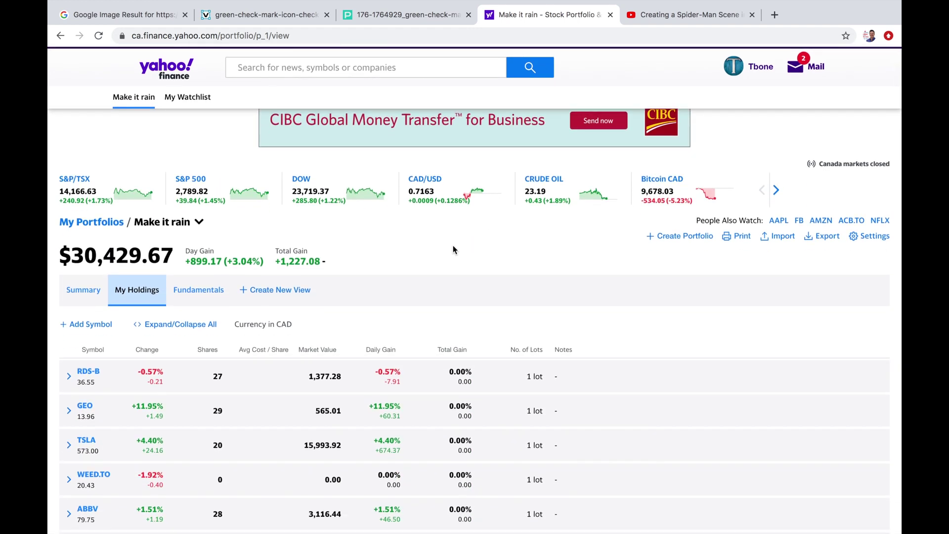